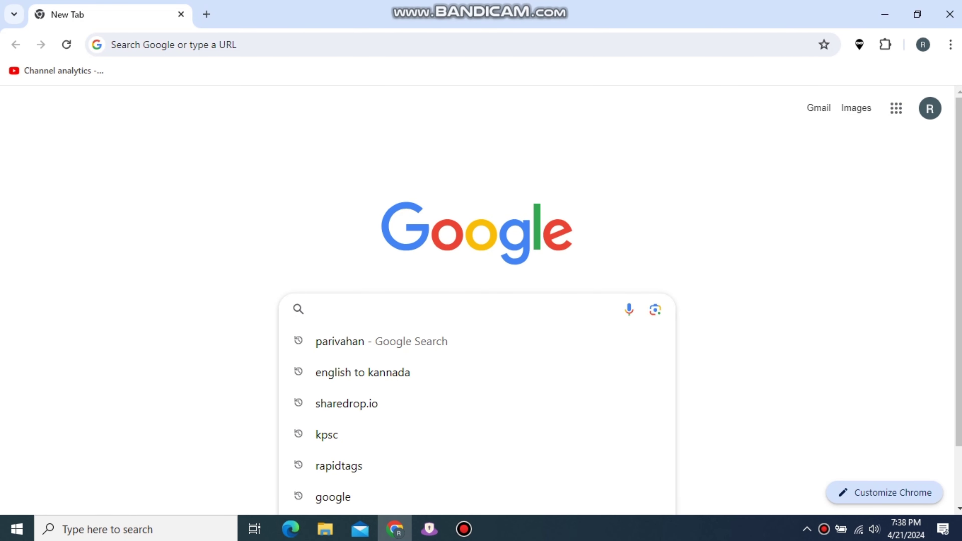
Search for parivahan, open the Drivers/Learners License services and choose Karnataka as the state
{"action": "type", "text": "pariva"}
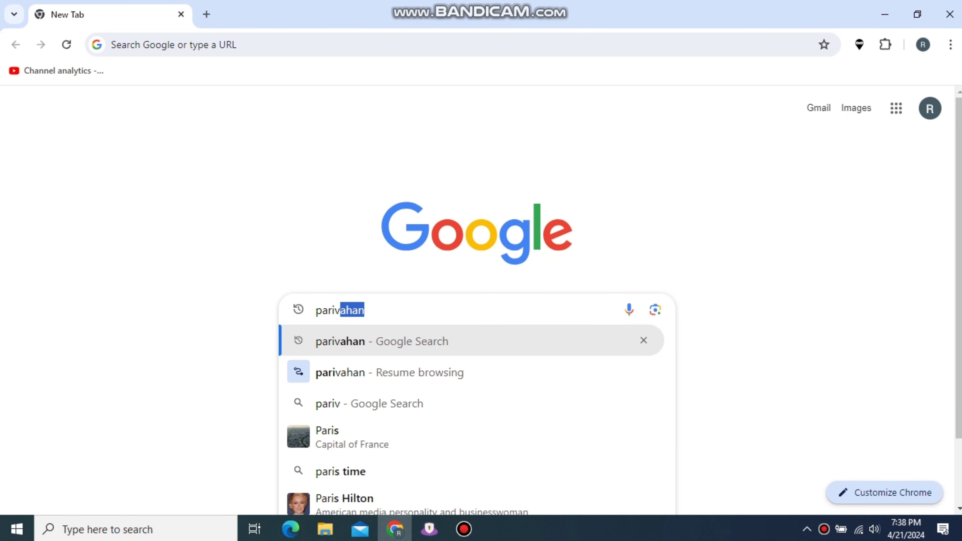
{"action": "type", "text": "han"}
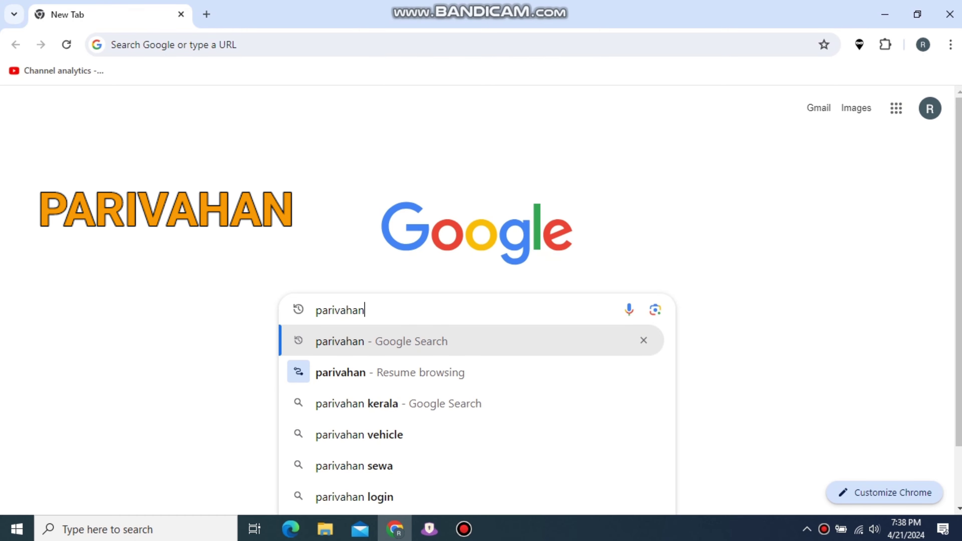
{"action": "key", "text": "Return"}
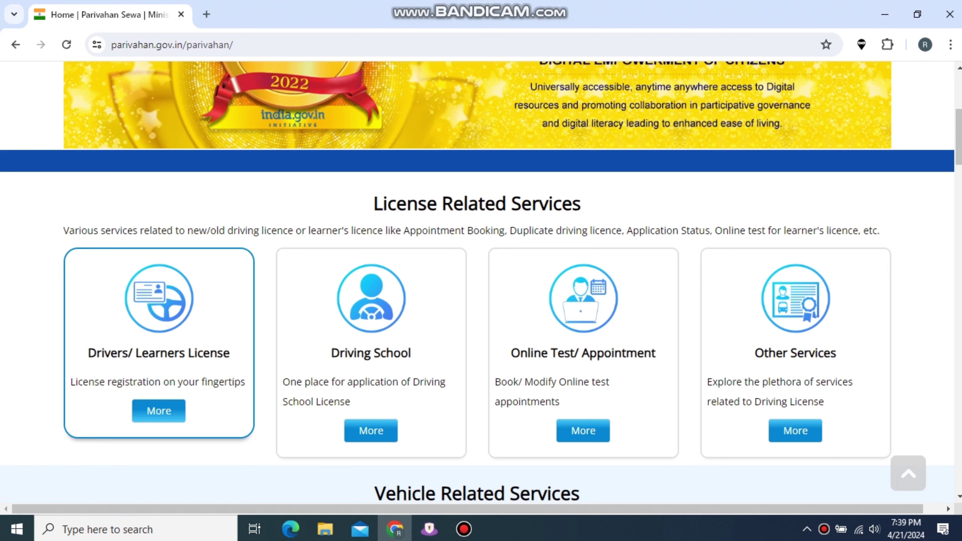
{"action": "left_click", "coordinate": [159, 410]}
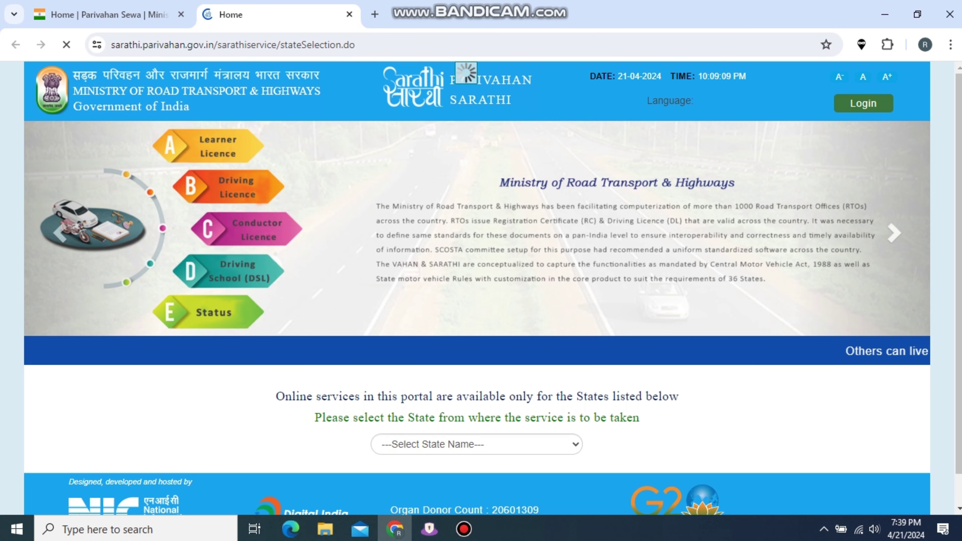
{"action": "left_click", "coordinate": [477, 447]}
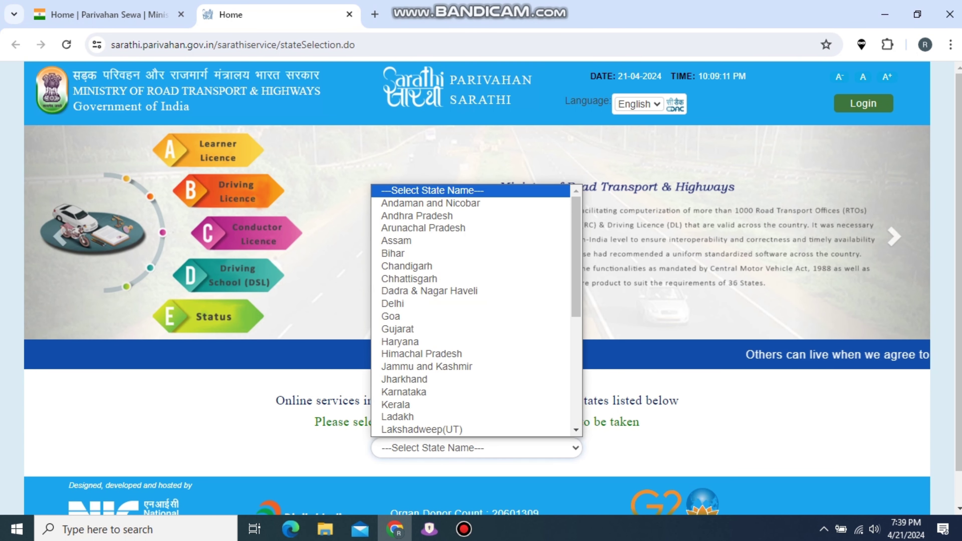
{"action": "left_click", "coordinate": [403, 391]}
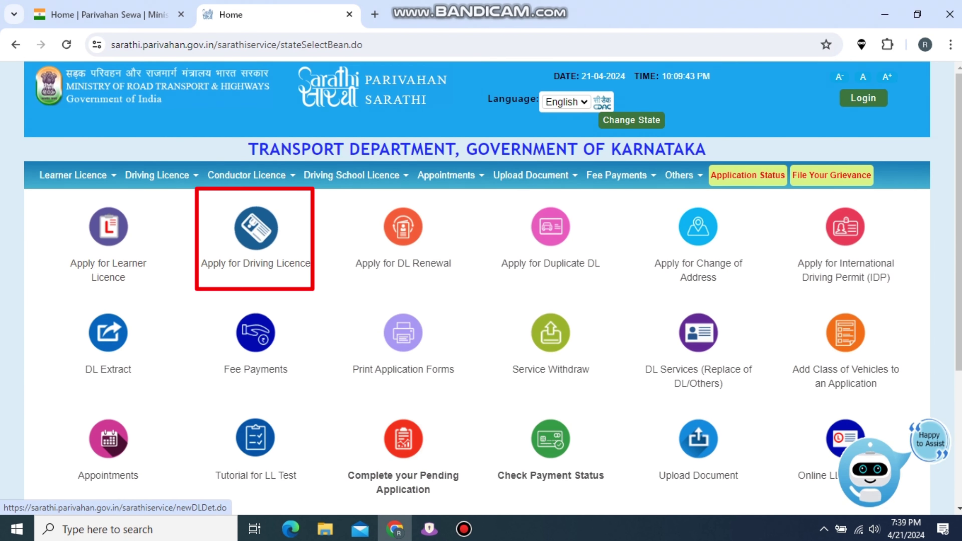
Start a new driving licence application and submit the learner's licence number, date of birth and captcha
{"action": "left_click", "coordinate": [256, 232]}
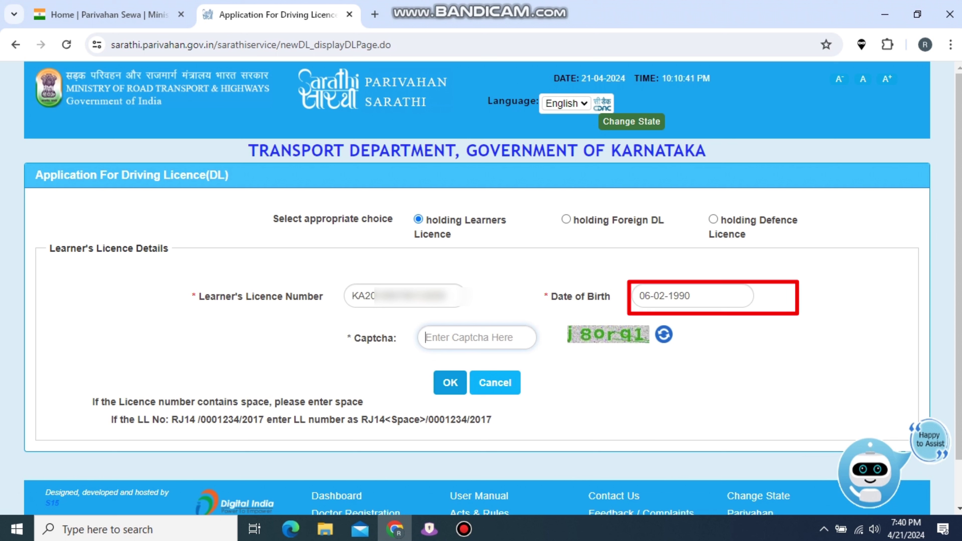
{"action": "type", "text": "j8"}
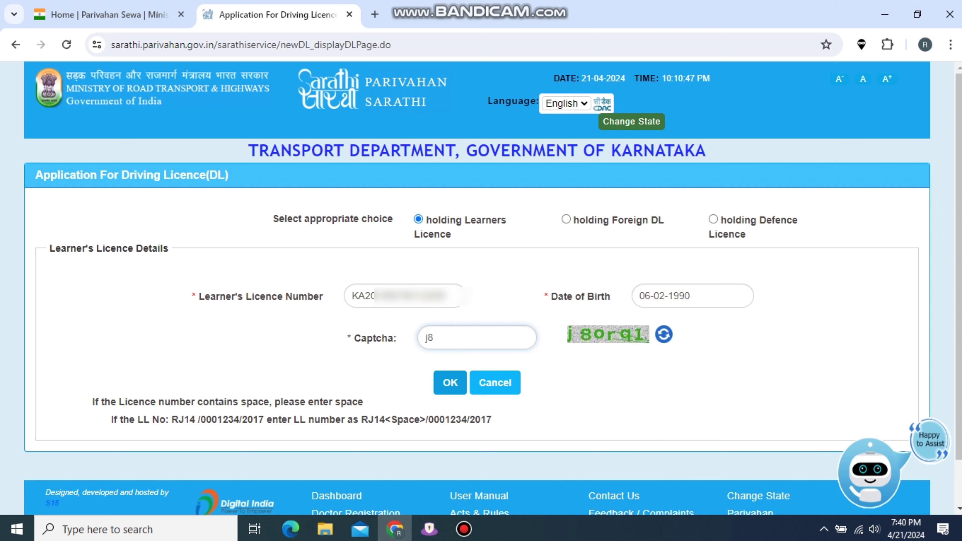
{"action": "type", "text": "r"}
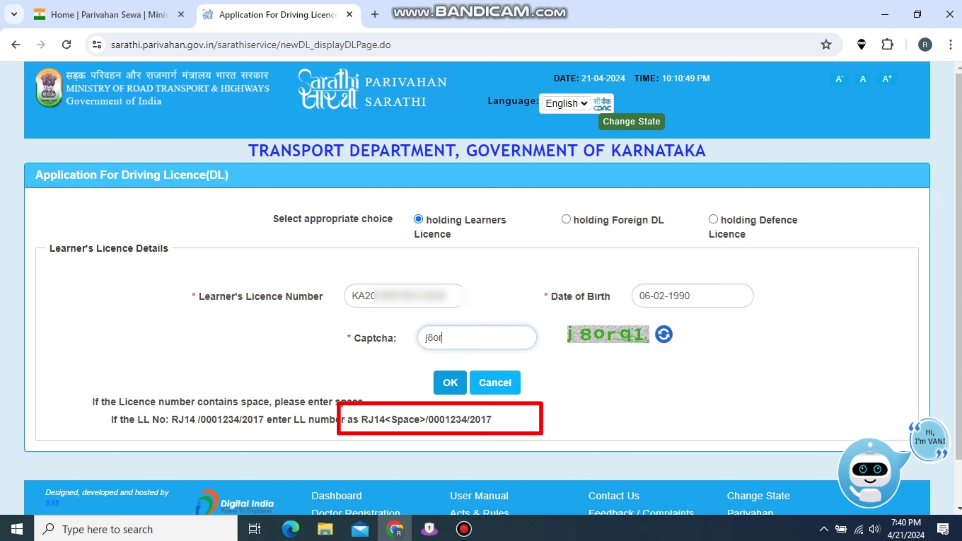
{"action": "type", "text": "q1"}
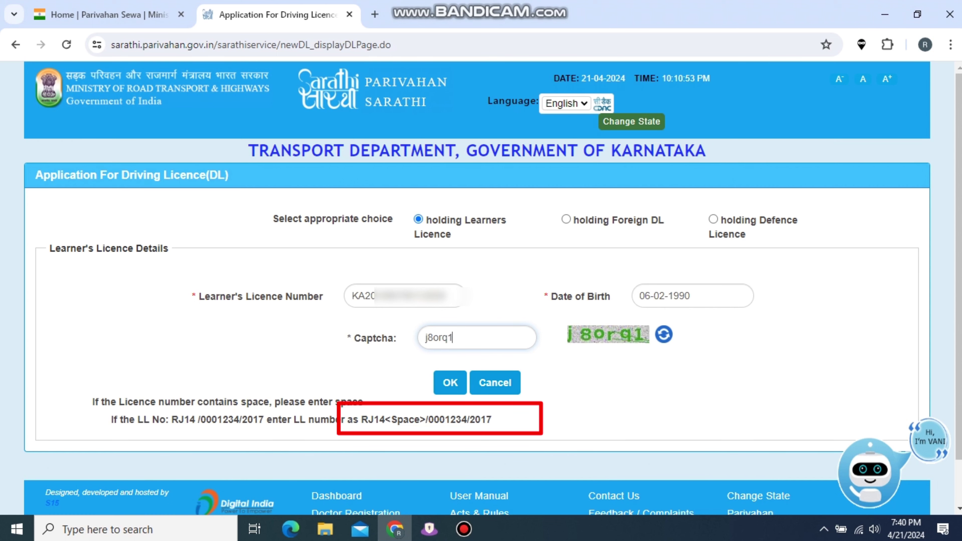
{"action": "key", "text": "Return"}
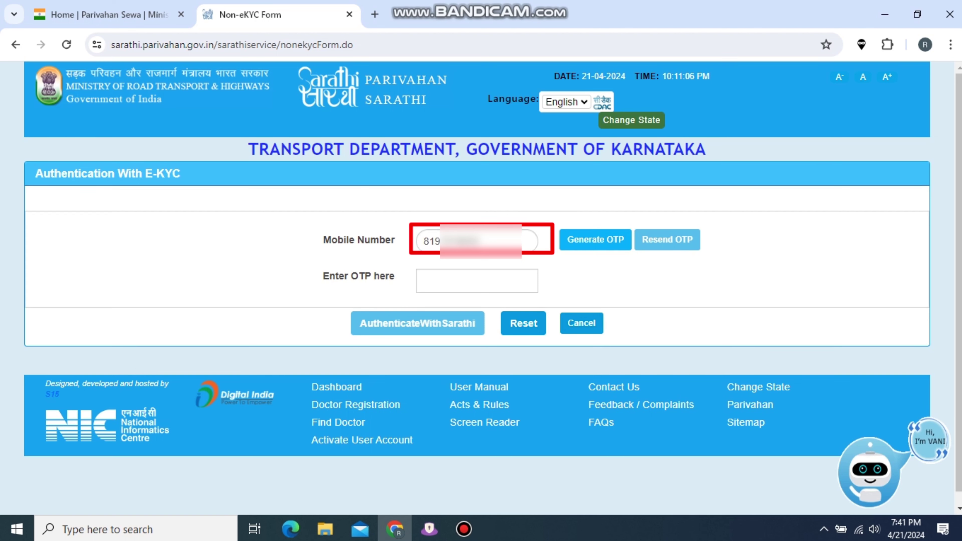
Generate a one-time code for the mobile number and authenticate with Sarathi using it
{"action": "left_click", "coordinate": [595, 239]}
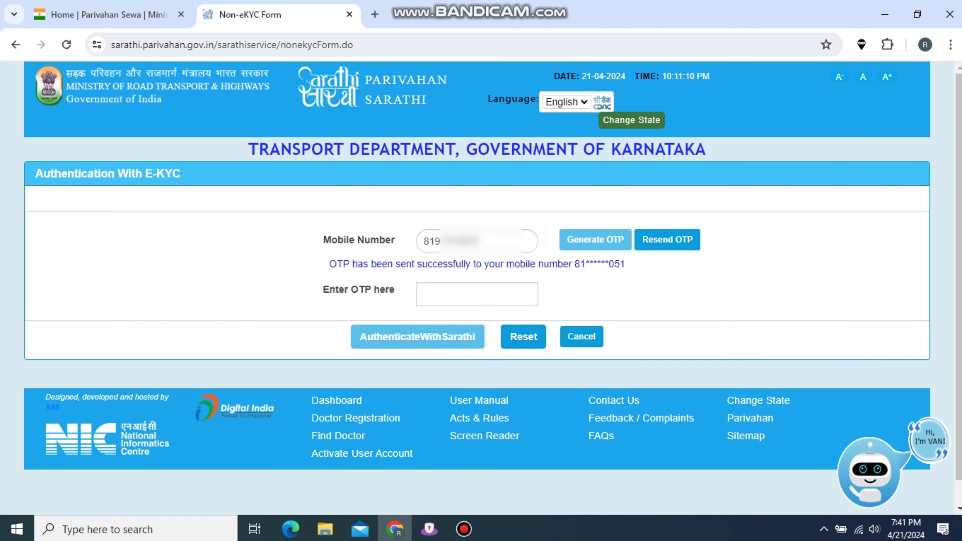
{"action": "mouse_move", "coordinate": [429, 528]}
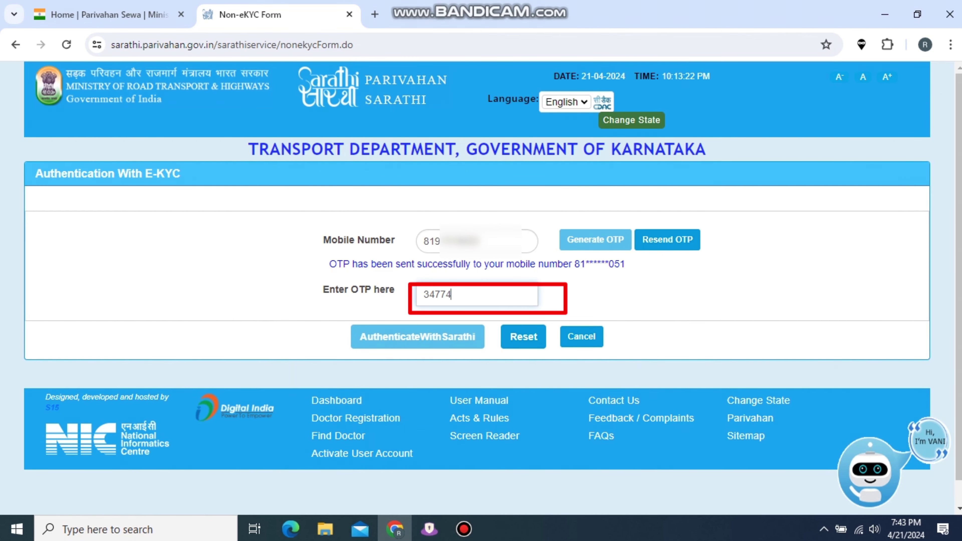
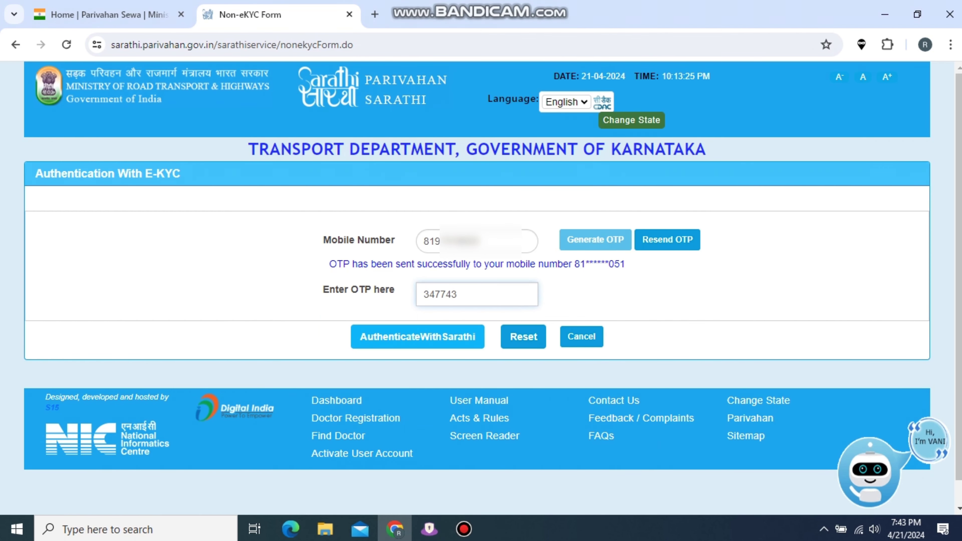
{"action": "key", "text": "Return"}
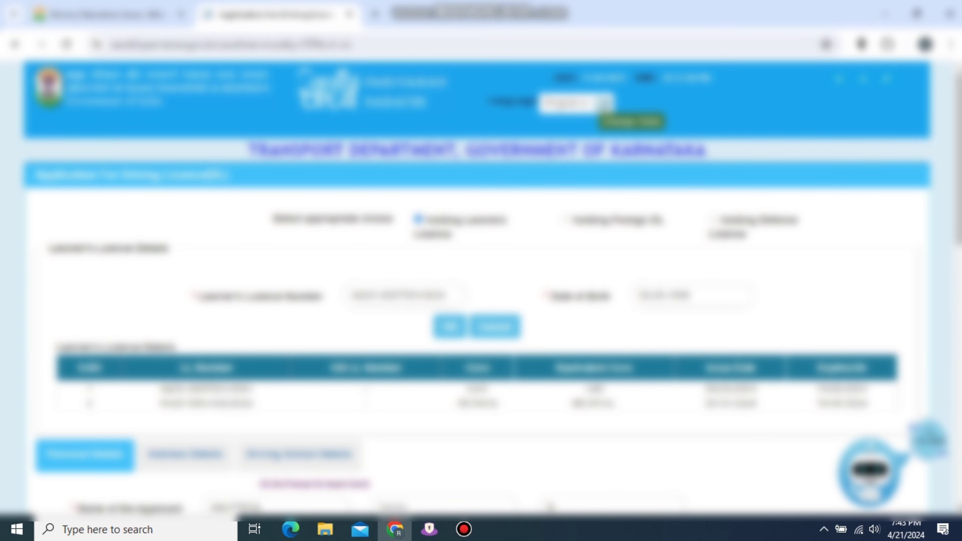
{"action": "scroll", "coordinate": [481, 288], "scroll_direction": "down", "scroll_amount": 5}
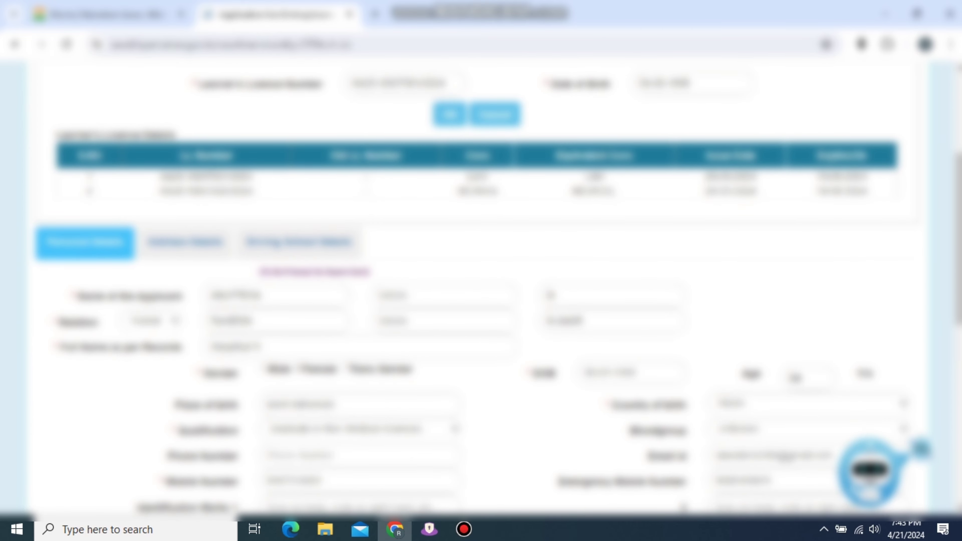
{"action": "scroll", "coordinate": [481, 288], "scroll_direction": "down", "scroll_amount": 1}
{"action": "scroll", "coordinate": [481, 288], "scroll_direction": "up", "scroll_amount": 1}
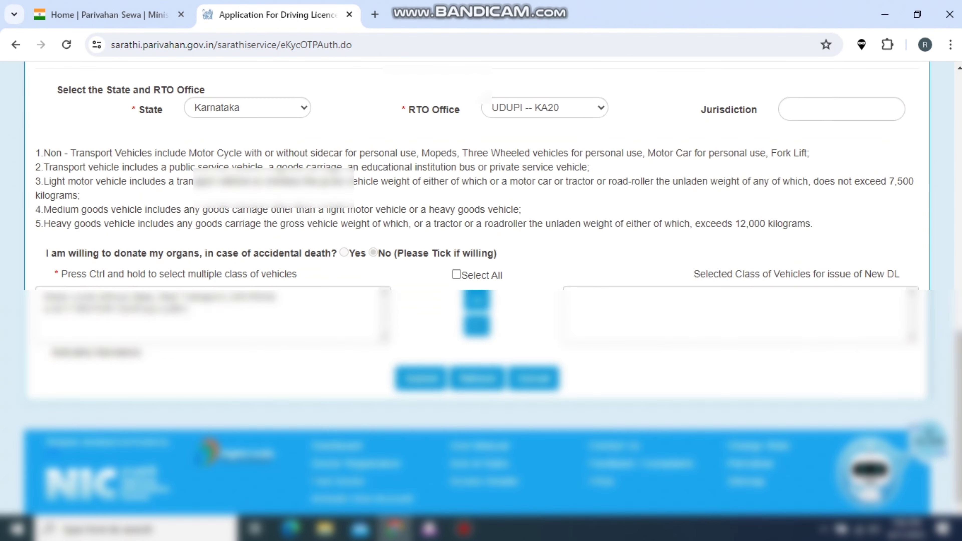
Choose SAGAR -- KA15 as the RTO office and select both MCWOG and LMV vehicle classes
{"action": "left_click", "coordinate": [544, 108]}
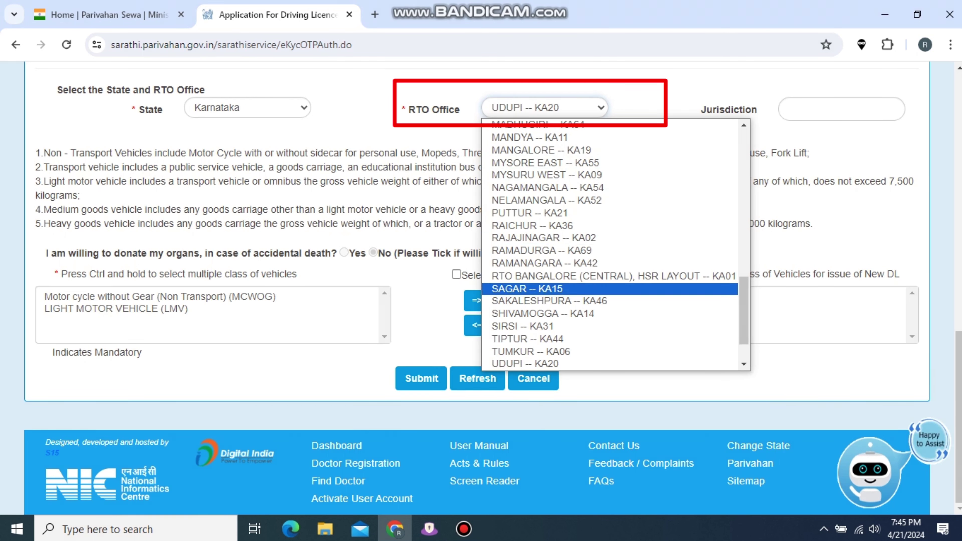
{"action": "key", "text": "Return"}
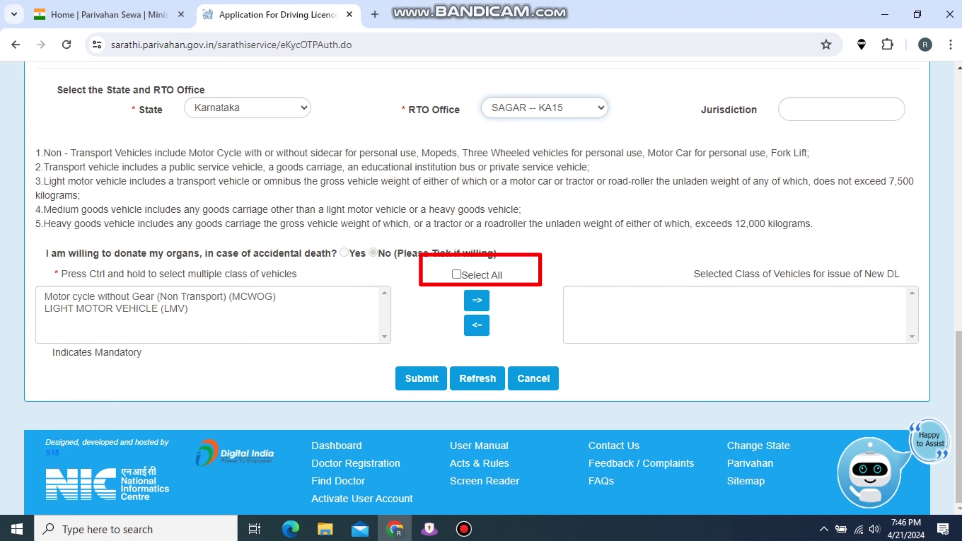
{"action": "left_click", "coordinate": [456, 273]}
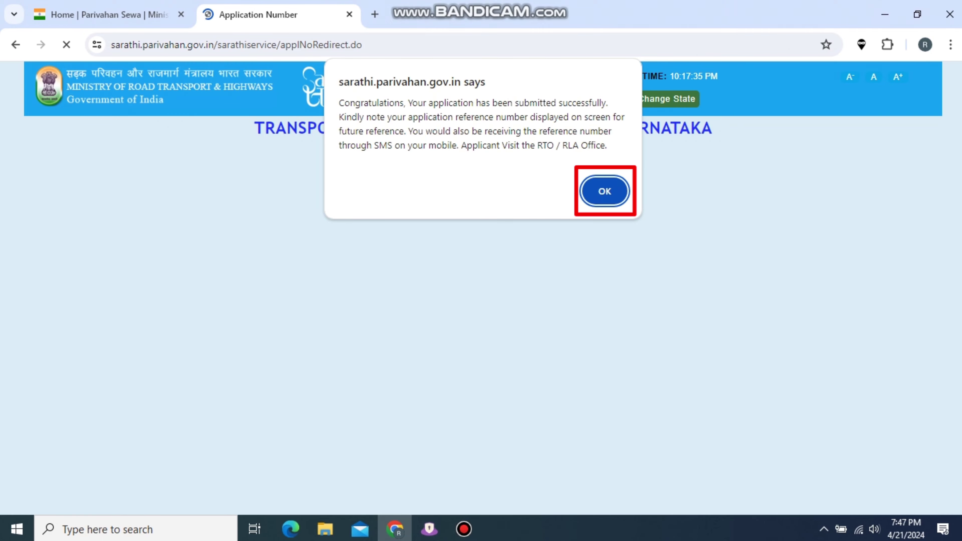
Dismiss the submission alert and continue past the Application Reference Slip
{"action": "key", "text": "Return"}
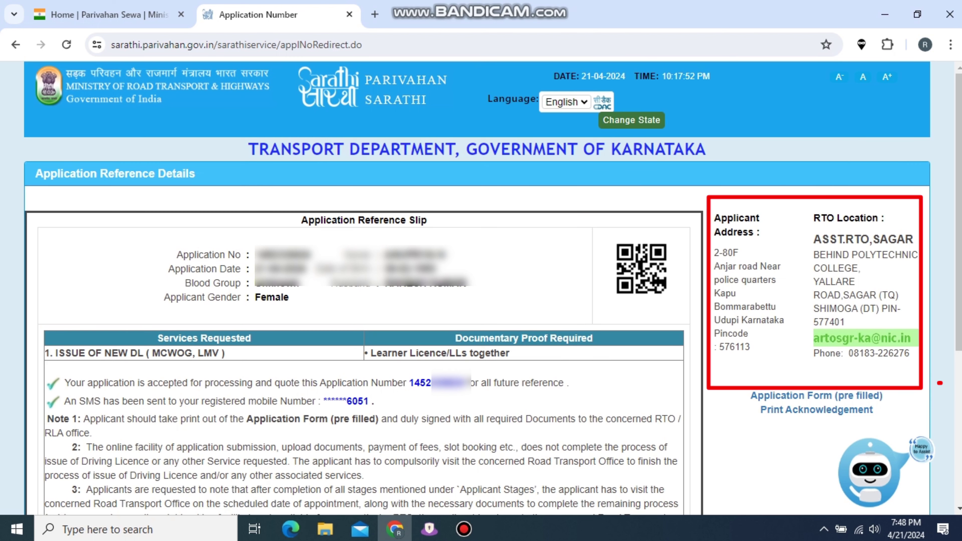
{"action": "scroll", "coordinate": [481, 288], "scroll_direction": "down", "scroll_amount": 3}
{"action": "left_click", "coordinate": [452, 475]}
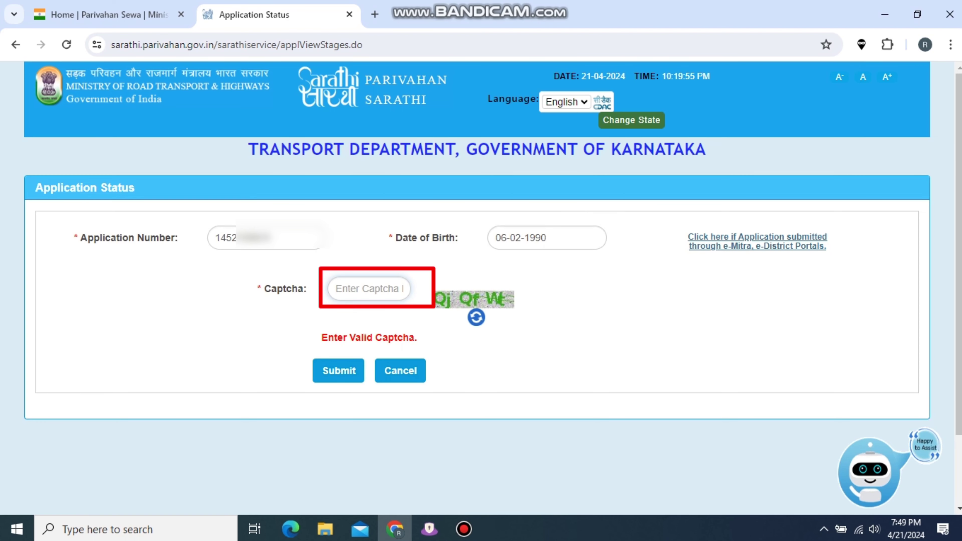
Enter the captcha on Application Status to reach the 1059.00 fee payment page
{"action": "type", "text": "Q"}
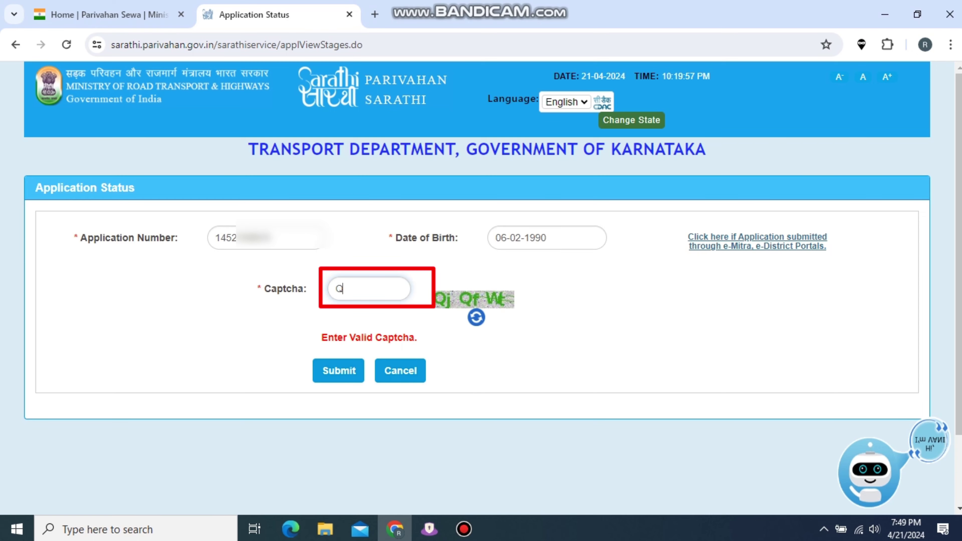
{"action": "type", "text": "Q"}
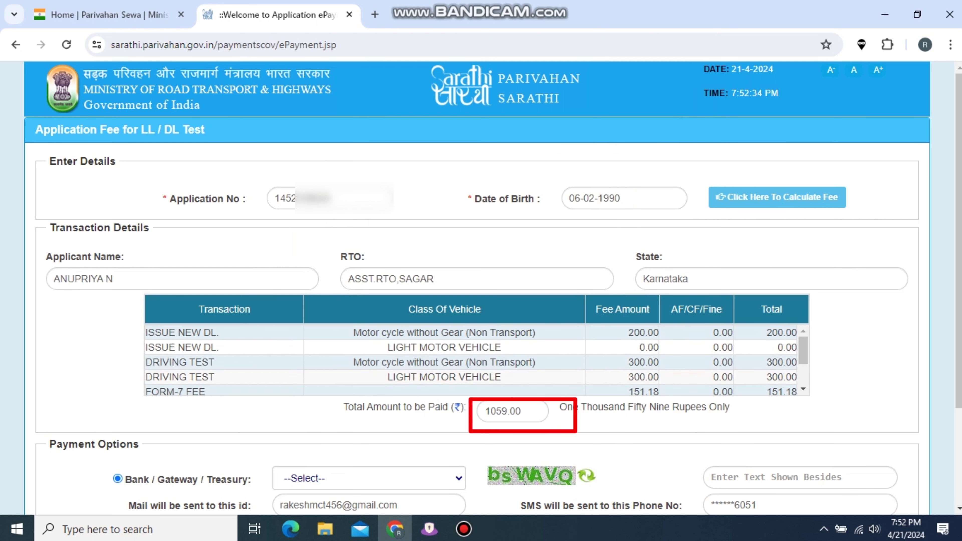
Choose KHAJANA 2 as the gateway, enter the captcha, accept the terms and proceed to payment
{"action": "scroll", "coordinate": [473, 360], "scroll_direction": "down", "scroll_amount": 5}
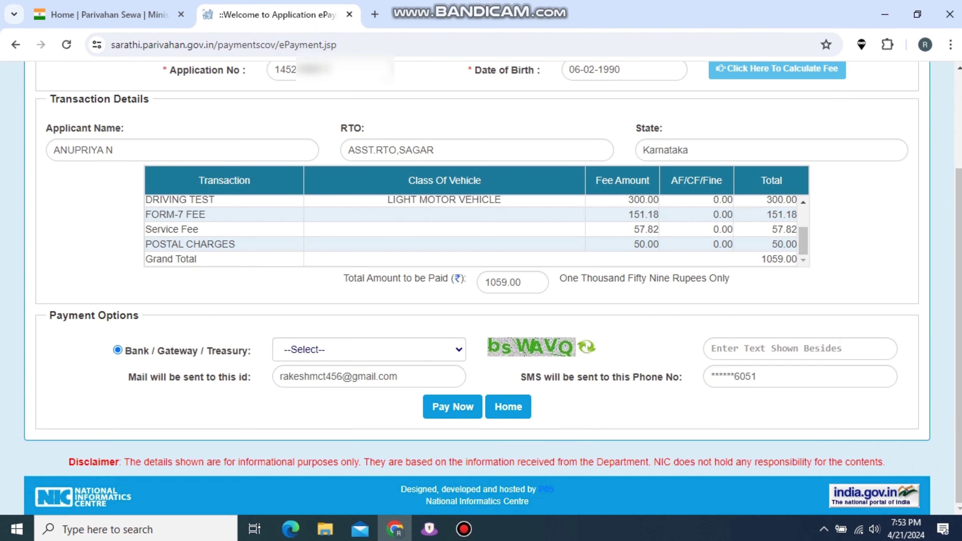
{"action": "left_click", "coordinate": [369, 349]}
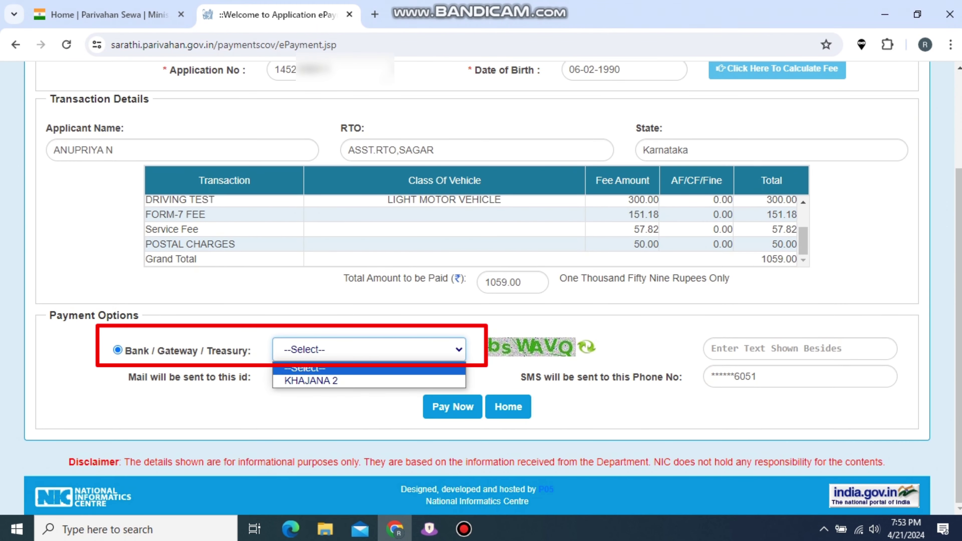
{"action": "left_click", "coordinate": [311, 381]}
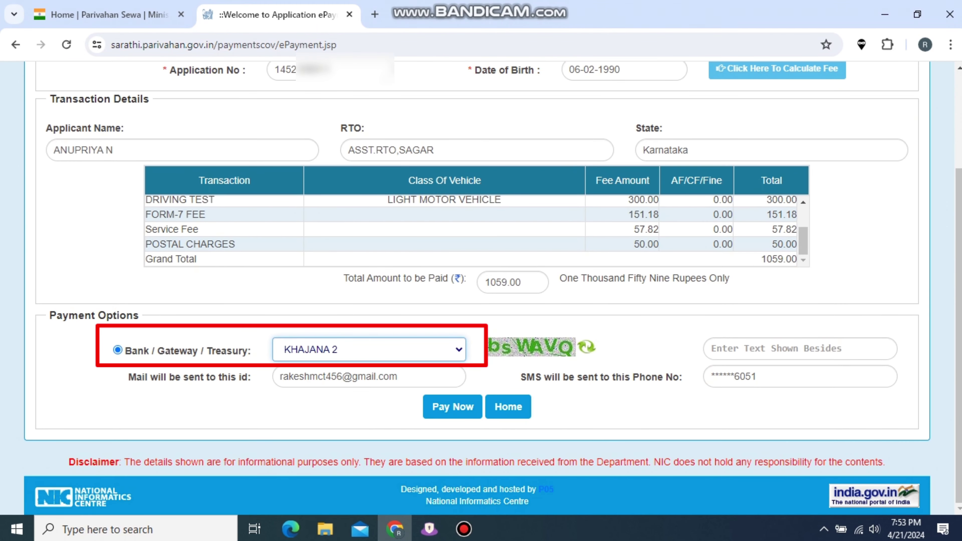
{"action": "left_click", "coordinate": [800, 349]}
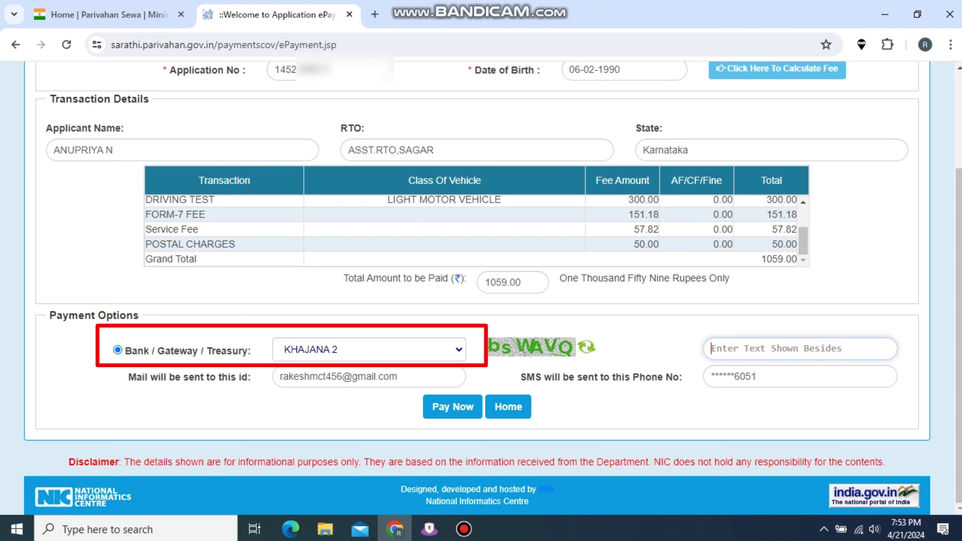
{"action": "type", "text": "b"}
{"action": "key", "text": "BackSpace"}
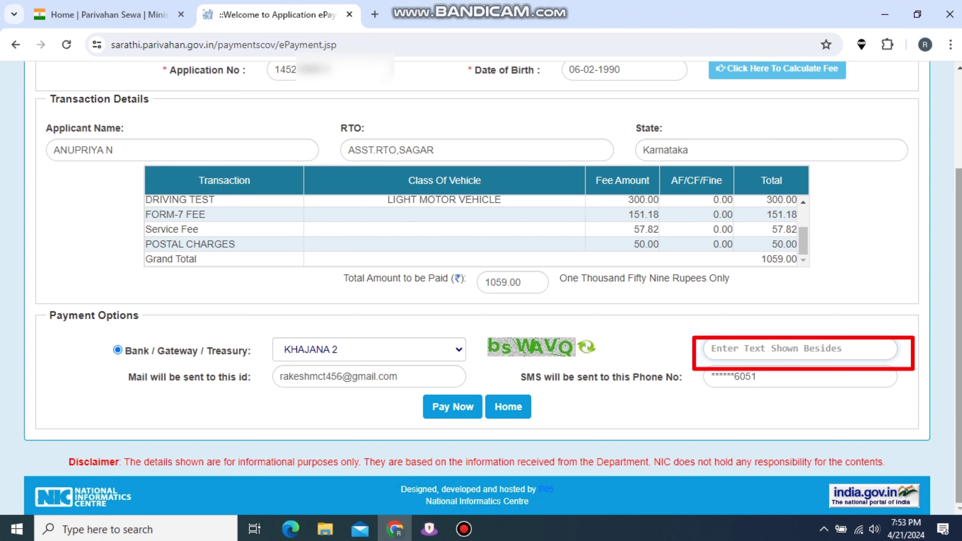
{"action": "type", "text": "b"}
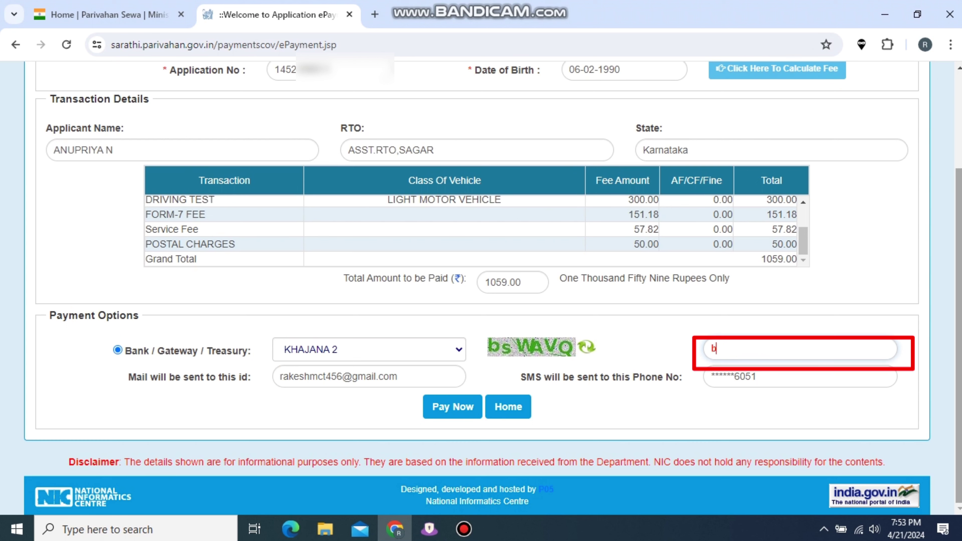
{"action": "type", "text": "sW"}
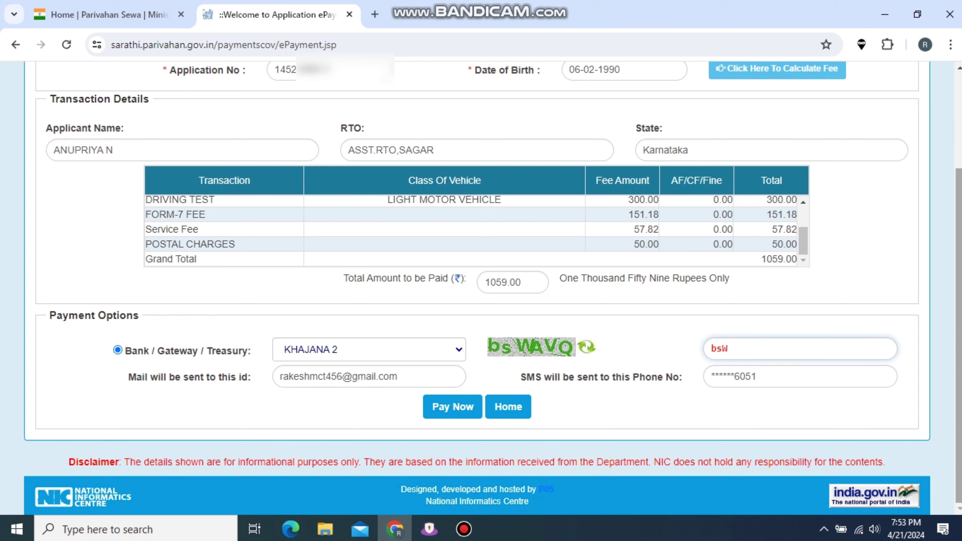
{"action": "type", "text": "AVQ"}
{"action": "key", "text": "Return"}
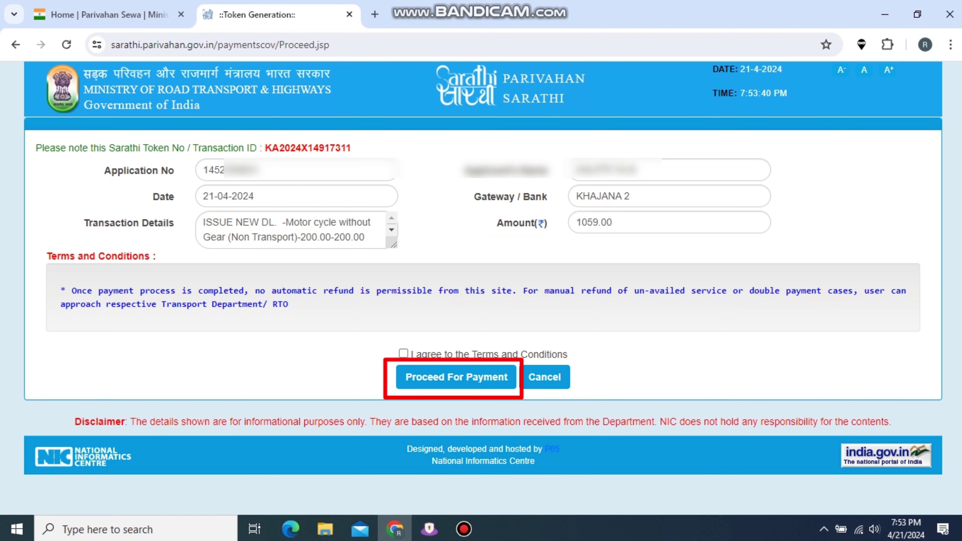
{"action": "left_click", "coordinate": [403, 353]}
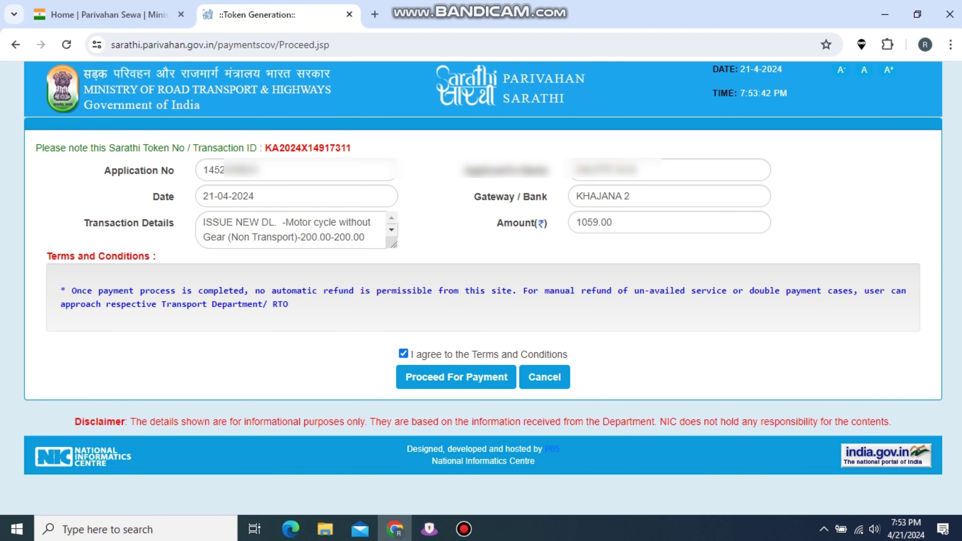
{"action": "left_click", "coordinate": [455, 376]}
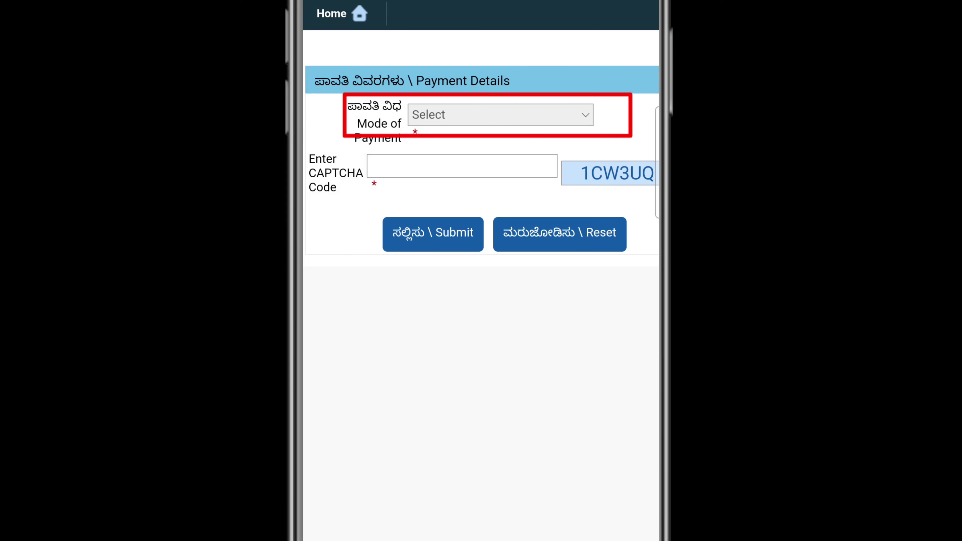
Set the payment mode to Debit Card/Credit Card and the aggregator to SBI e-Pay (CC/DC)
{"action": "left_click", "coordinate": [499, 114]}
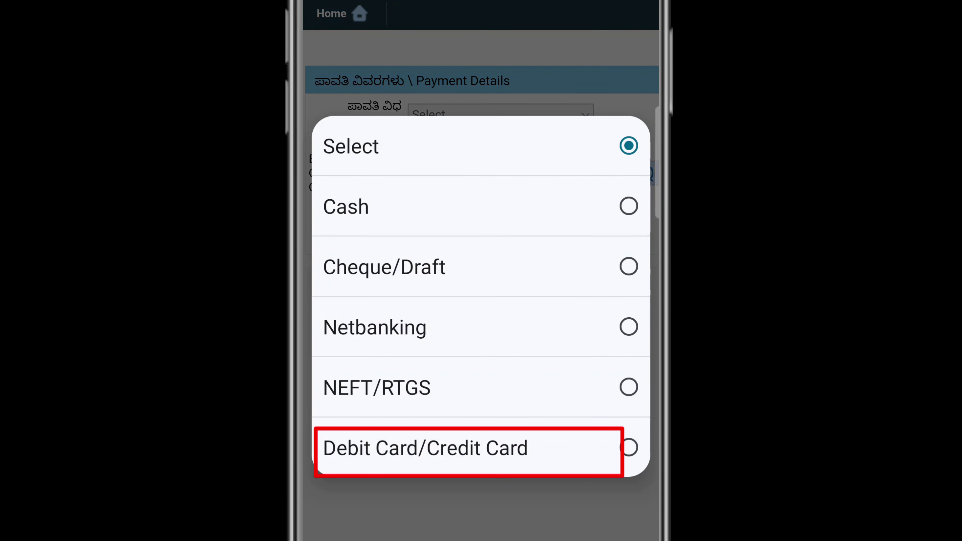
{"action": "left_click", "coordinate": [627, 447]}
{"action": "left_click", "coordinate": [550, 166]}
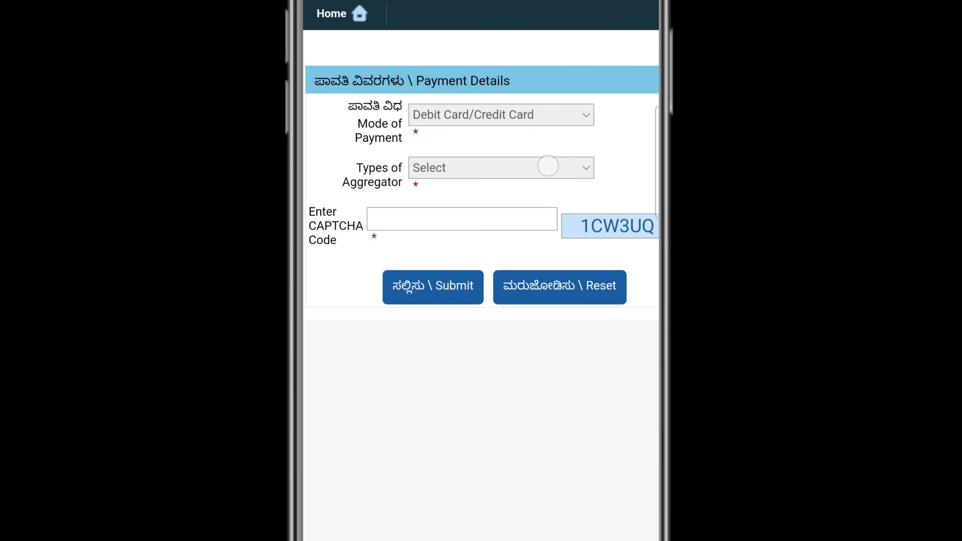
{"action": "left_click", "coordinate": [405, 297]}
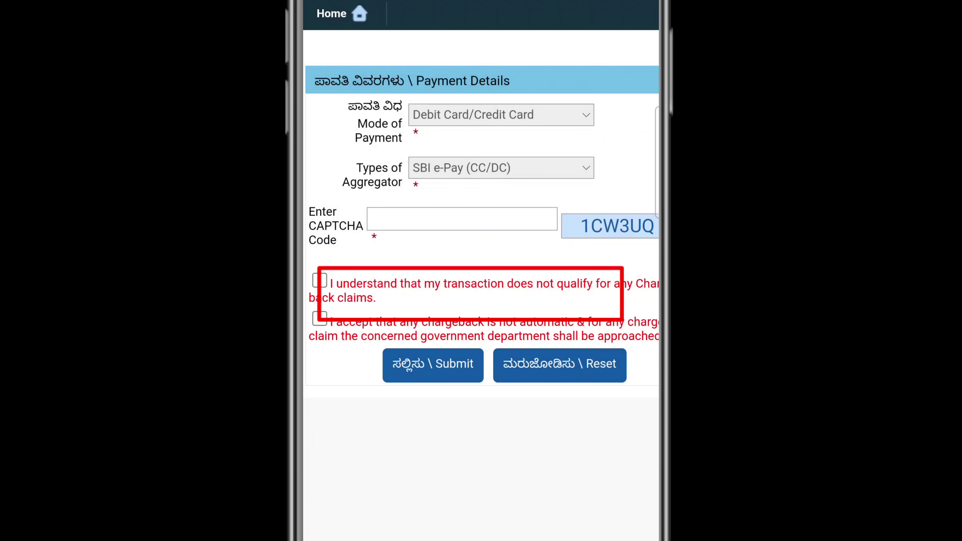
Enter the CAPTCHA and accept both chargeback declarations
{"action": "left_click", "coordinate": [462, 218]}
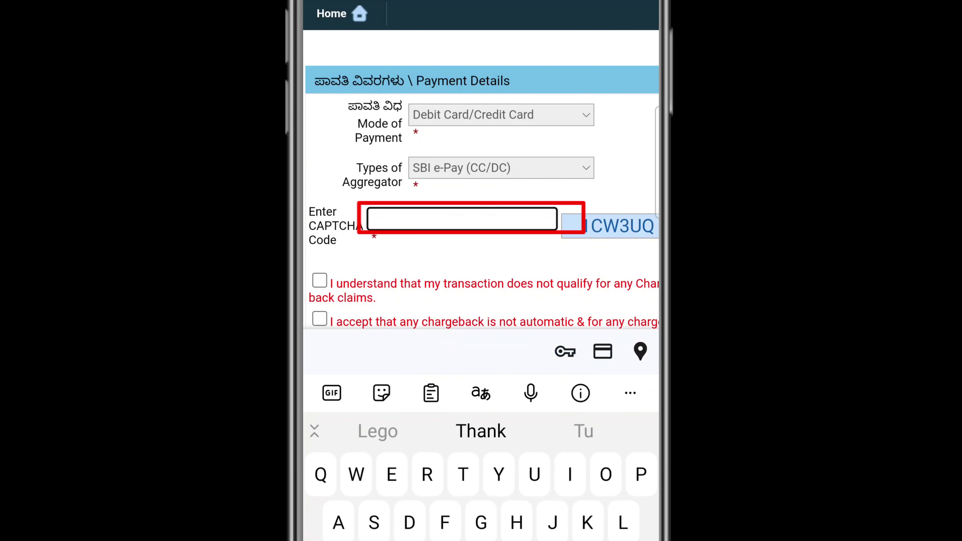
{"action": "type", "text": "1CW3UQ"}
{"action": "left_click", "coordinate": [319, 280]}
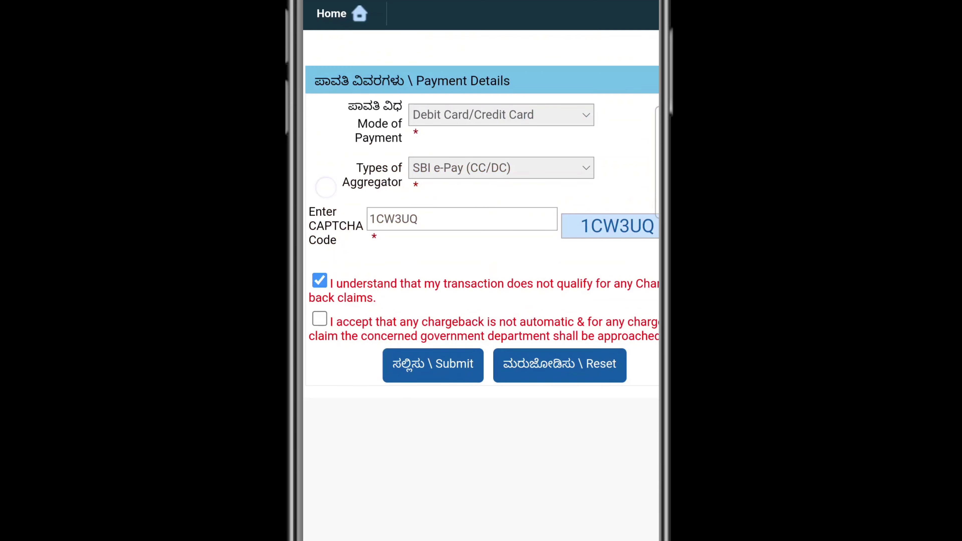
{"action": "left_click", "coordinate": [319, 318]}
Submit the payment details and choose to pay by UPI ID
{"action": "left_click", "coordinate": [432, 363]}
{"action": "scroll", "coordinate": [481, 270], "scroll_direction": "down", "scroll_amount": 5}
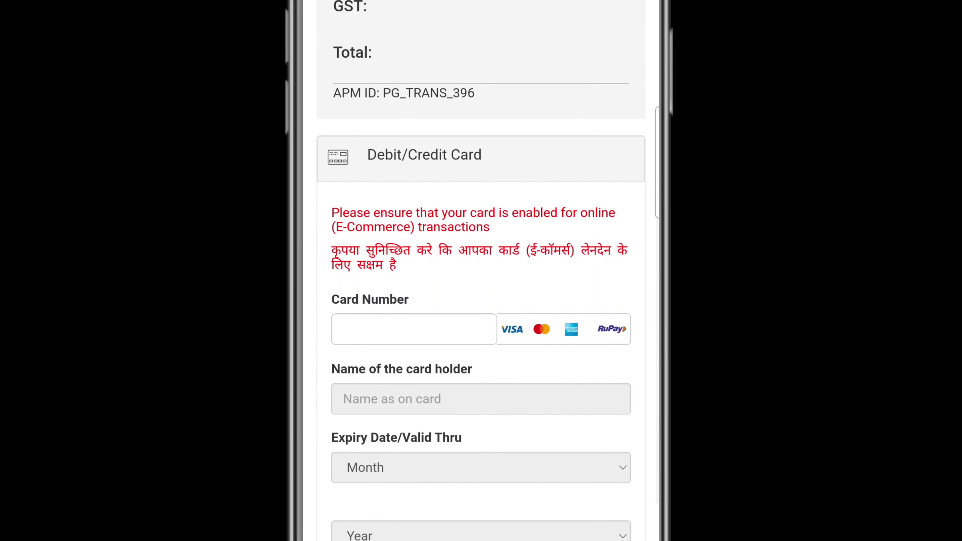
{"action": "scroll", "coordinate": [586, 344], "scroll_direction": "down", "scroll_amount": 8}
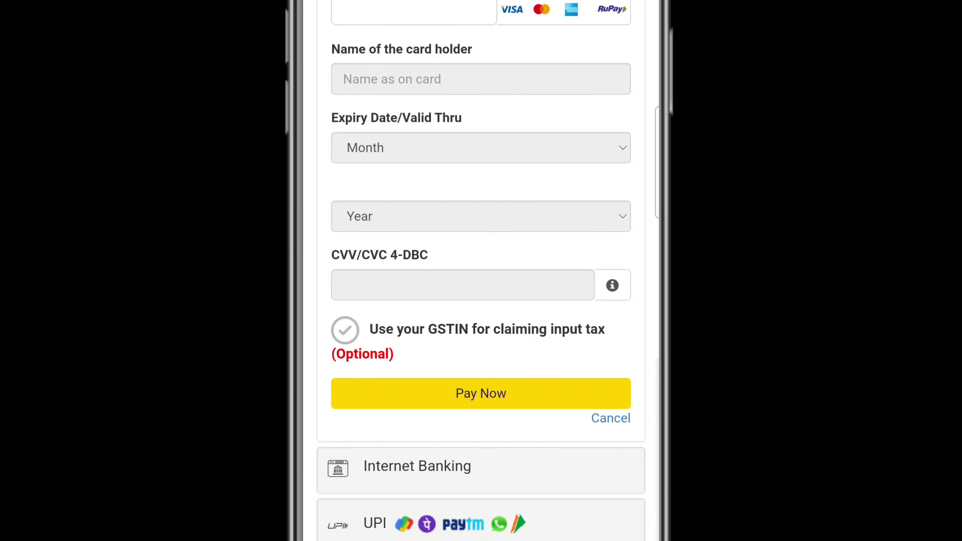
{"action": "left_click", "coordinate": [504, 528]}
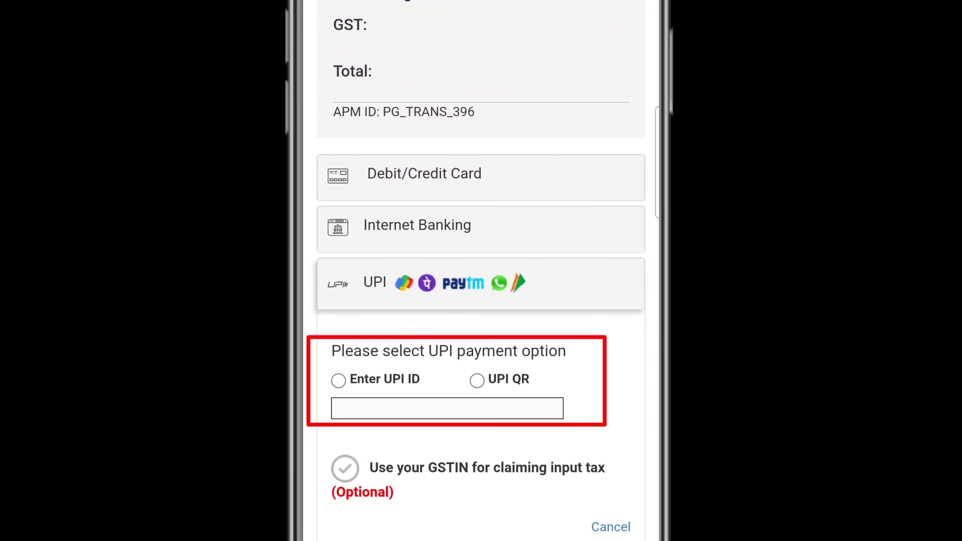
{"action": "left_click", "coordinate": [440, 407]}
{"action": "left_click", "coordinate": [338, 380]}
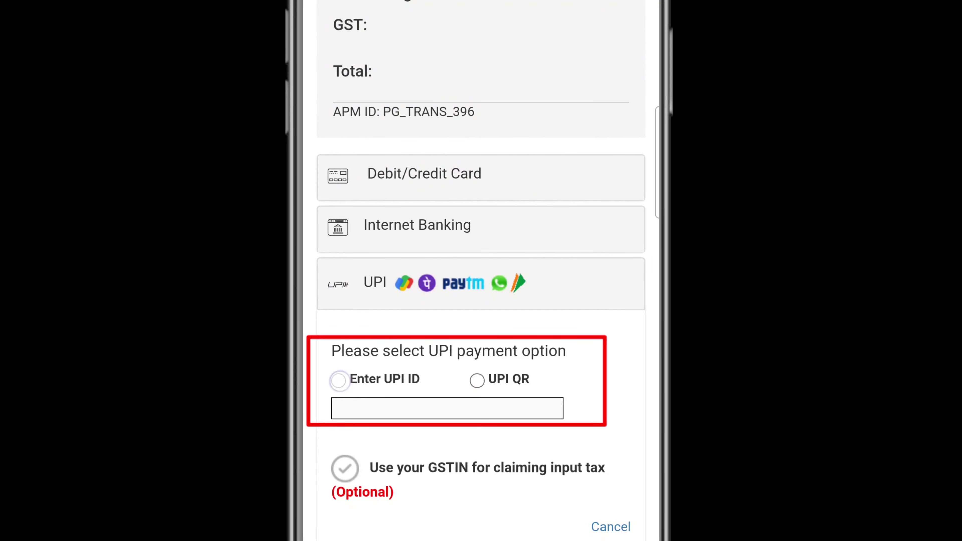
Paste and validate the payer's UPI ID, then submit the 1059.00 INR payment
{"action": "left_click", "coordinate": [477, 408]}
{"action": "left_click", "coordinate": [391, 444]}
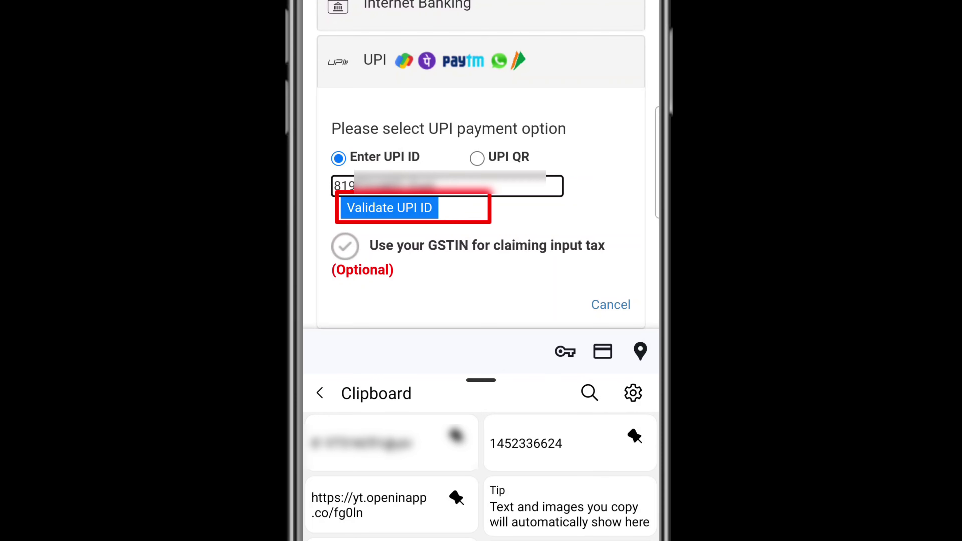
{"action": "key", "text": "Escape"}
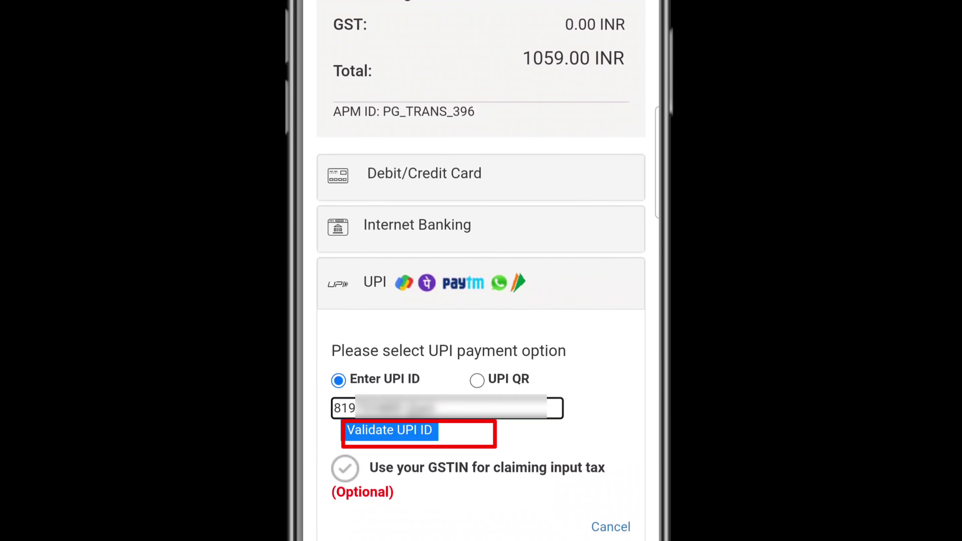
{"action": "left_click", "coordinate": [390, 430]}
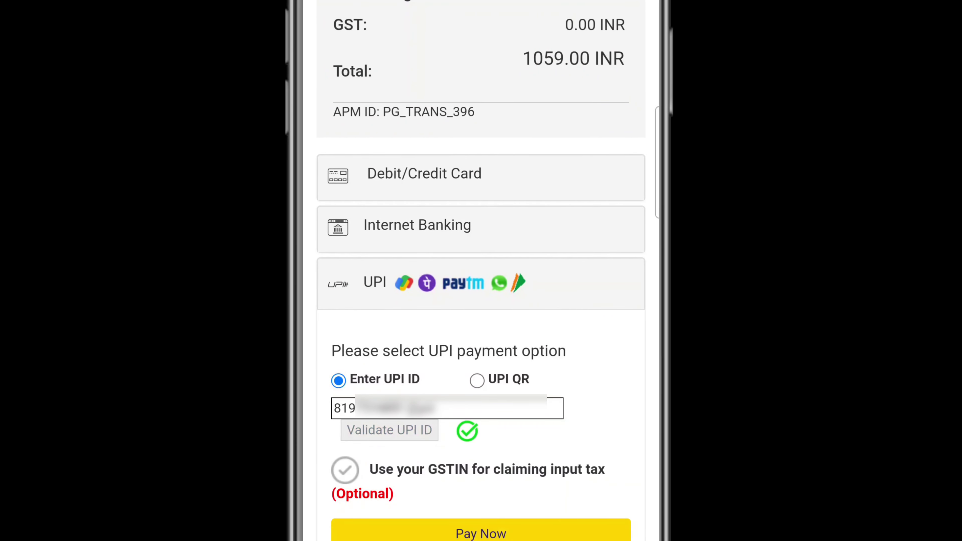
{"action": "left_click", "coordinate": [505, 534]}
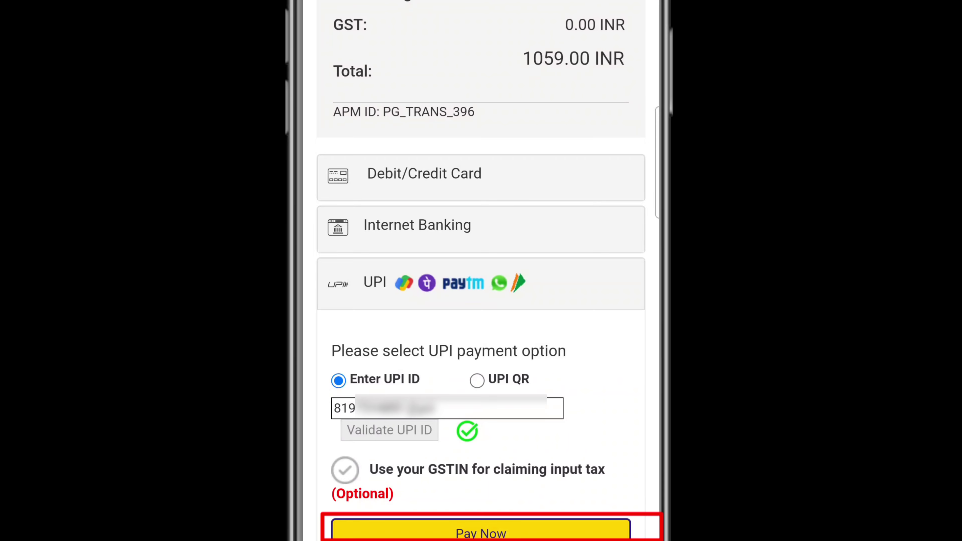
Approve the ₹1,059 PhonePe payment request from the notification shade
{"action": "left_click_drag", "start_coordinate": [480, 2], "coordinate": [481, 265]}
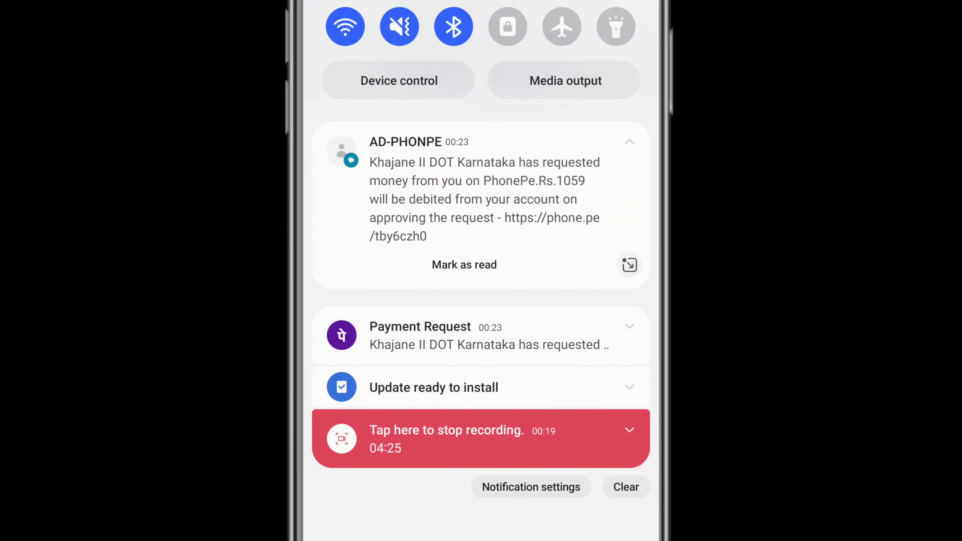
{"action": "left_click", "coordinate": [541, 343]}
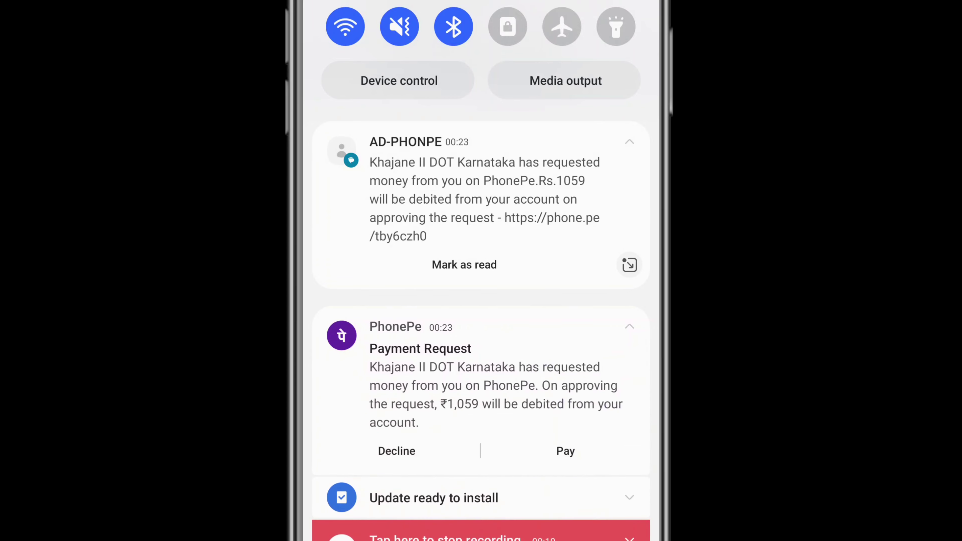
{"action": "left_click", "coordinate": [538, 377]}
{"action": "left_click", "coordinate": [601, 108]}
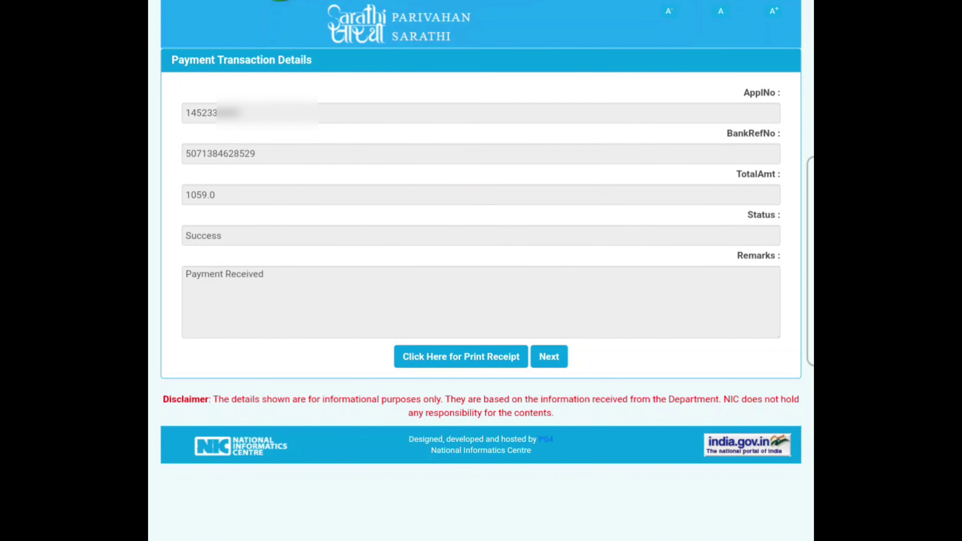
{"action": "left_click", "coordinate": [437, 362]}
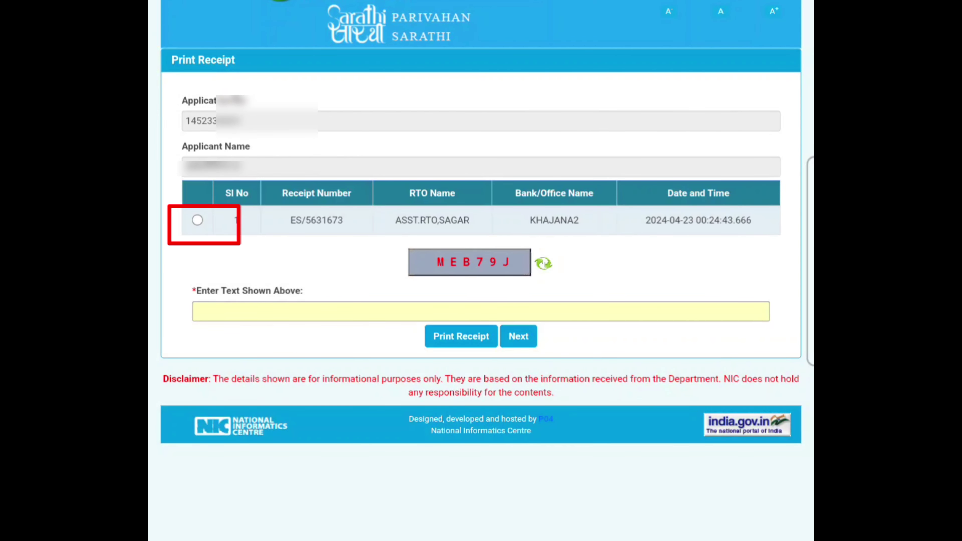
{"action": "left_click", "coordinate": [197, 220]}
{"action": "left_click", "coordinate": [481, 311]}
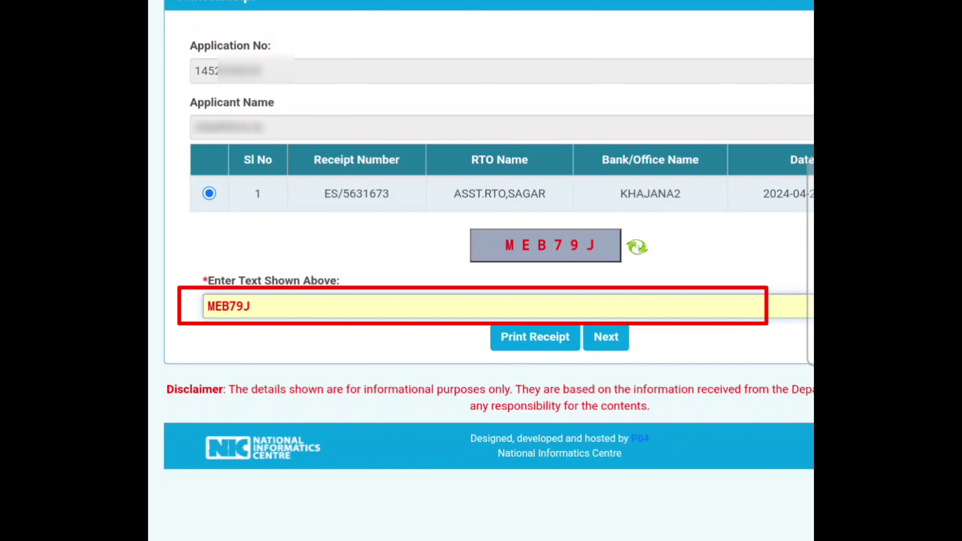
{"action": "left_click", "coordinate": [521, 340]}
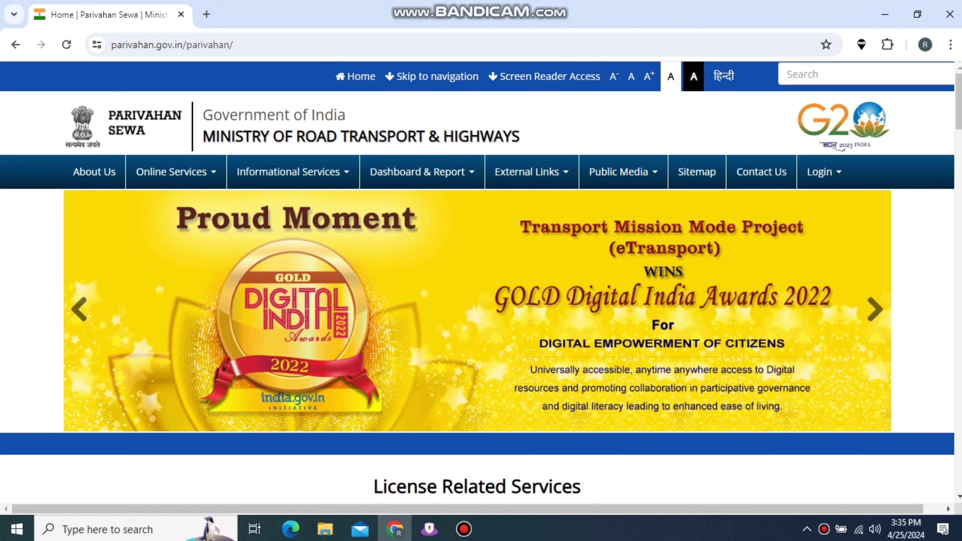
Open Drivers/Learners License services, choose Karnataka as the state, and dismiss the contactless notice
{"action": "scroll", "coordinate": [480, 282], "scroll_direction": "down", "scroll_amount": 4}
{"action": "scroll", "coordinate": [481, 282], "scroll_direction": "down", "scroll_amount": 3}
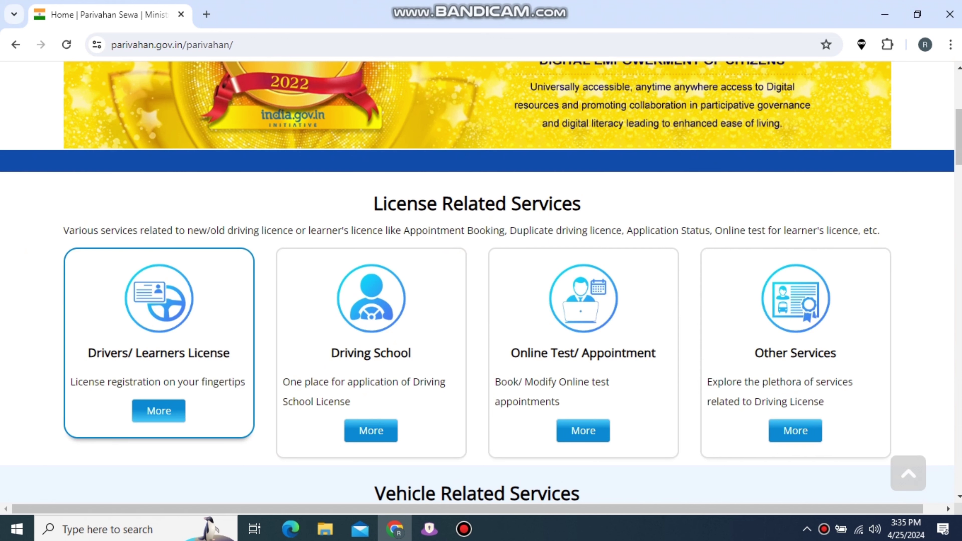
{"action": "left_click", "coordinate": [158, 411]}
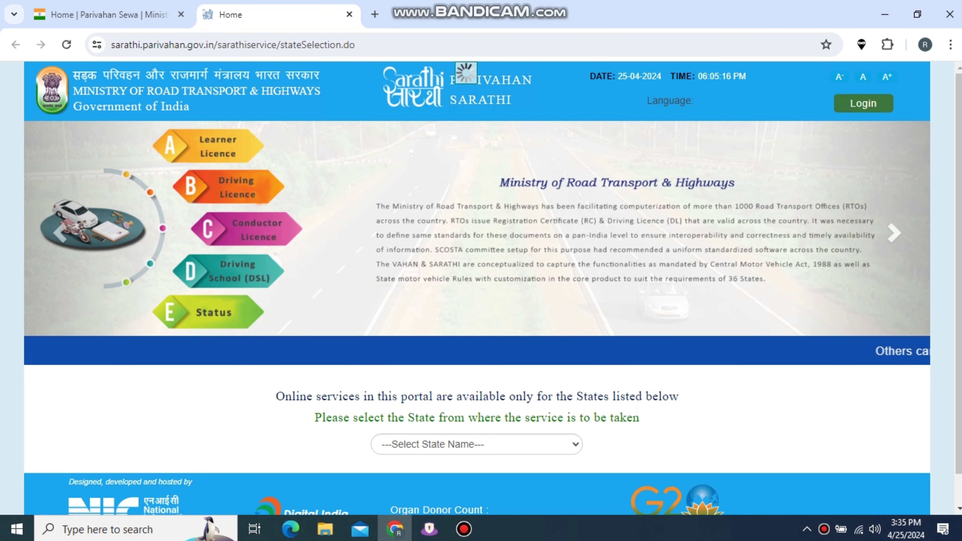
{"action": "left_click", "coordinate": [455, 445]}
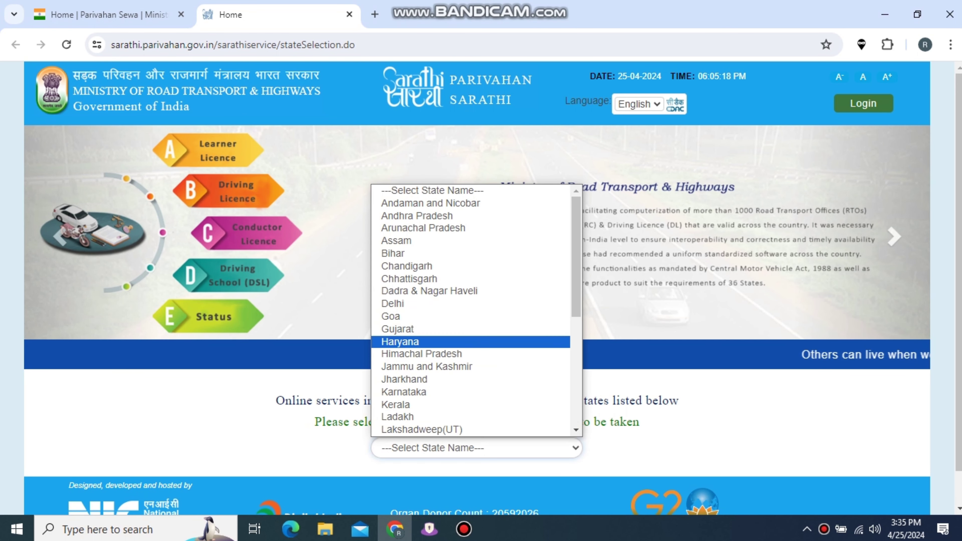
{"action": "key", "text": "Down"}
{"action": "key", "text": "Return"}
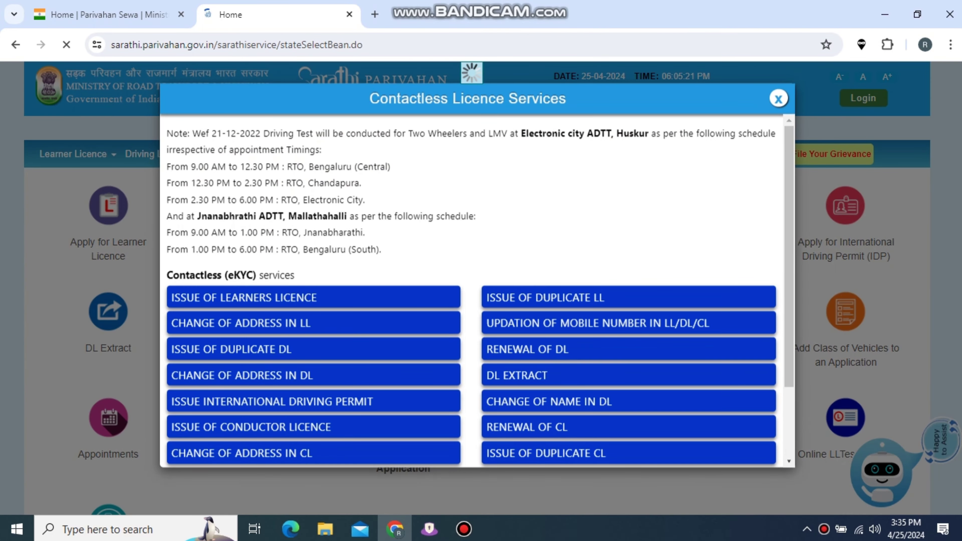
{"action": "left_click", "coordinate": [778, 98]}
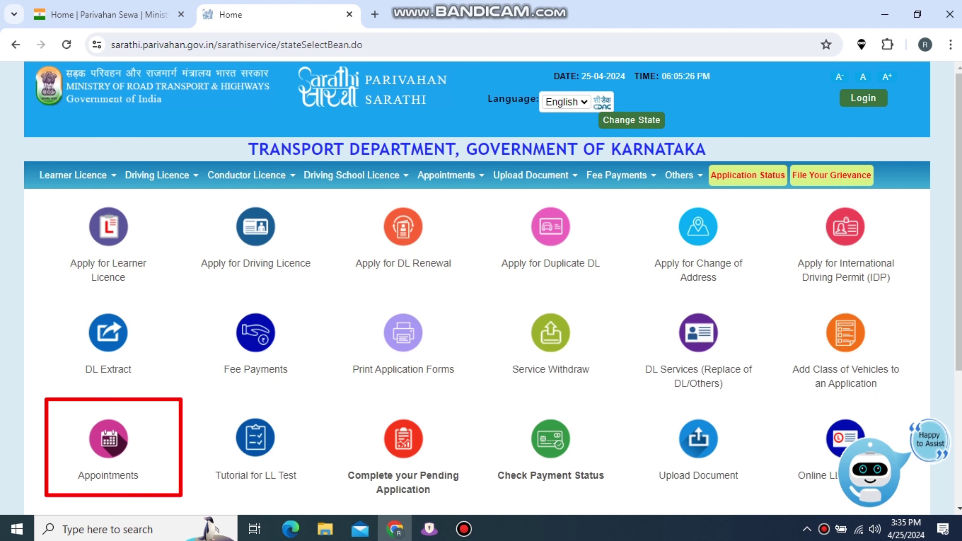
Go to Appointments and open DL Test Slot Booking
{"action": "left_click", "coordinate": [108, 438]}
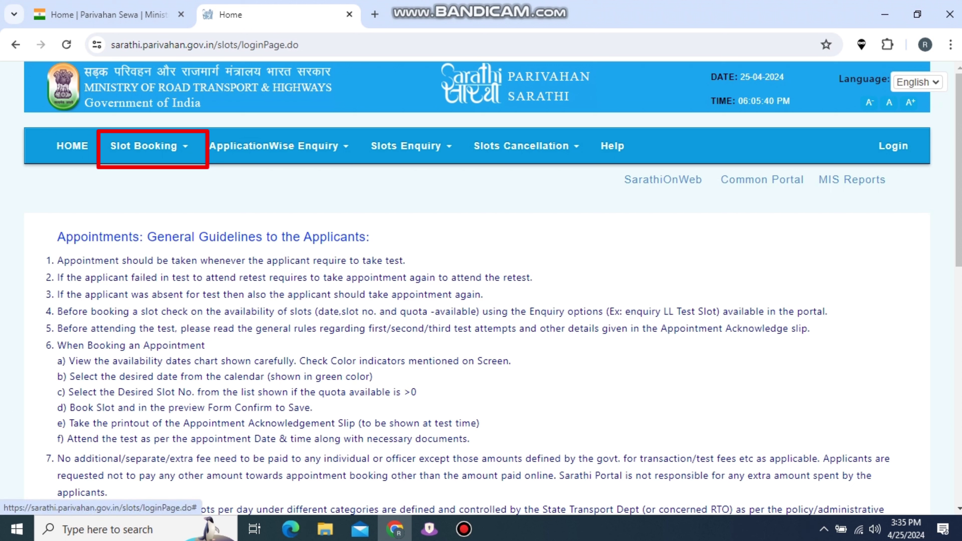
{"action": "left_click", "coordinate": [147, 146]}
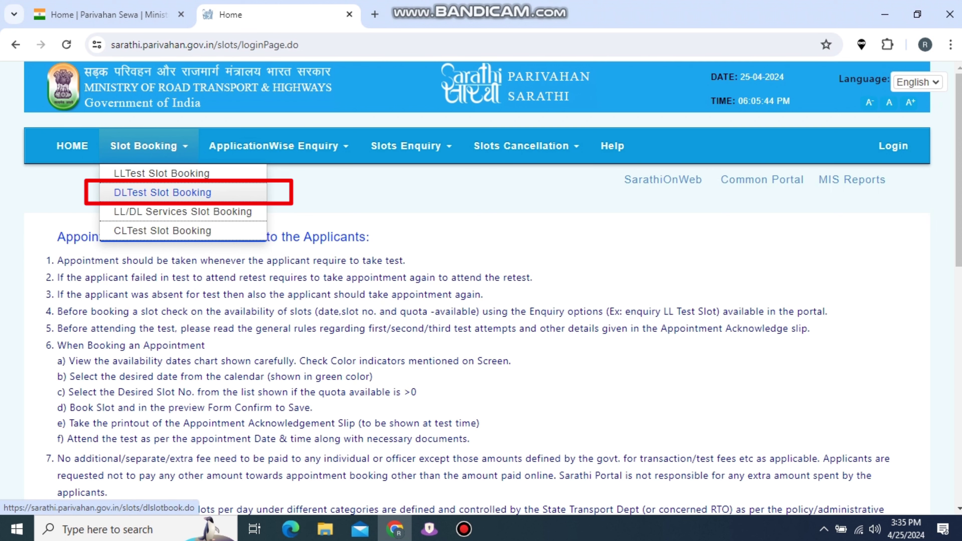
{"action": "left_click", "coordinate": [163, 193]}
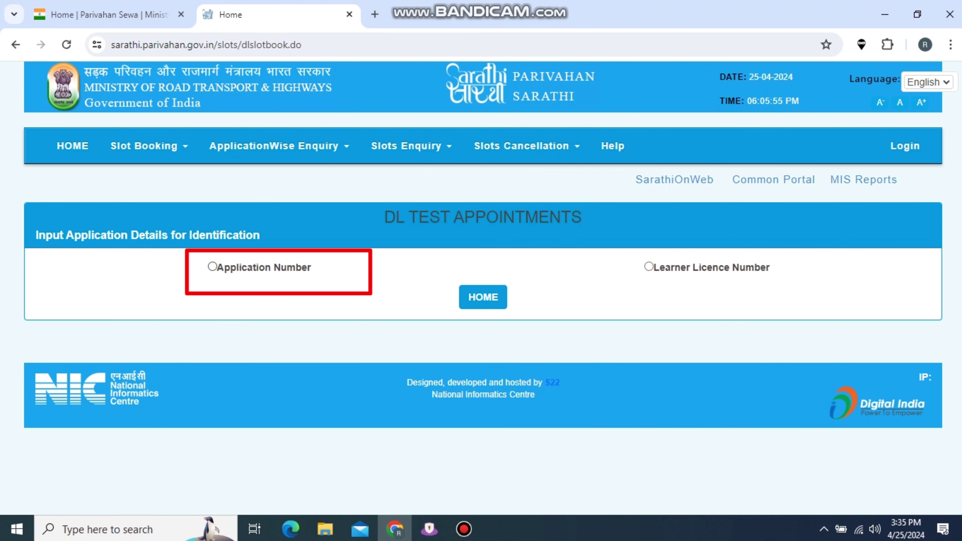
Search by application number, entering the application number and date of birth, and submit
{"action": "left_click", "coordinate": [213, 266]}
{"action": "left_click", "coordinate": [333, 302]}
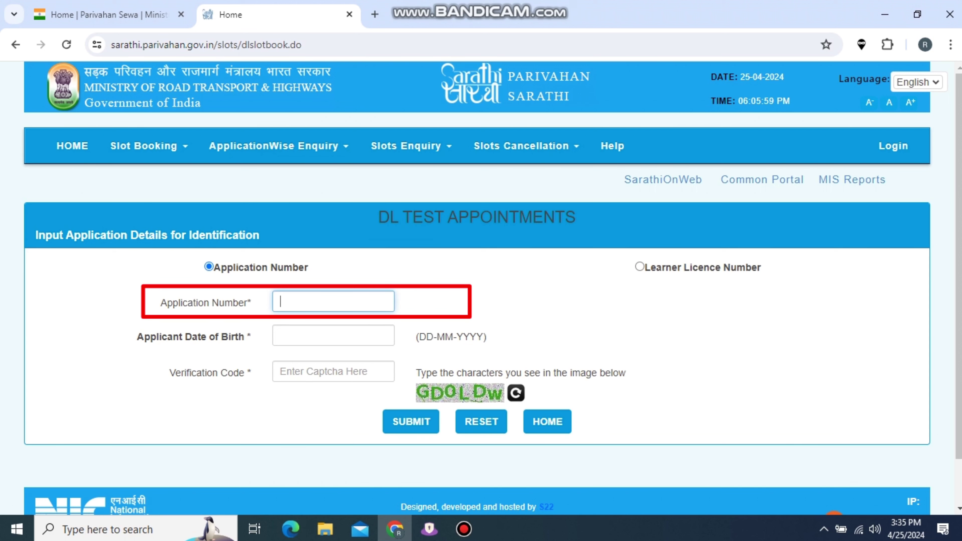
{"action": "type", "text": "12345678"}
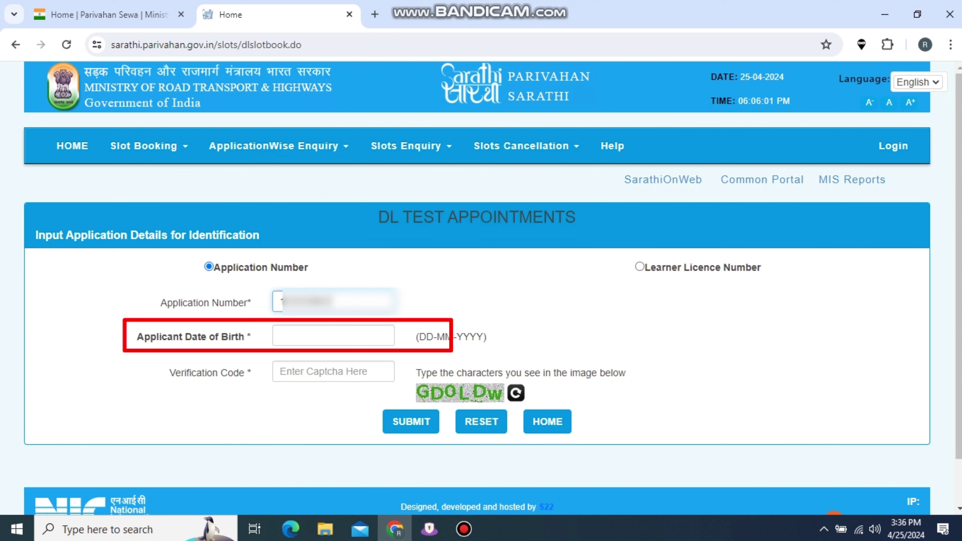
{"action": "left_click", "coordinate": [333, 335]}
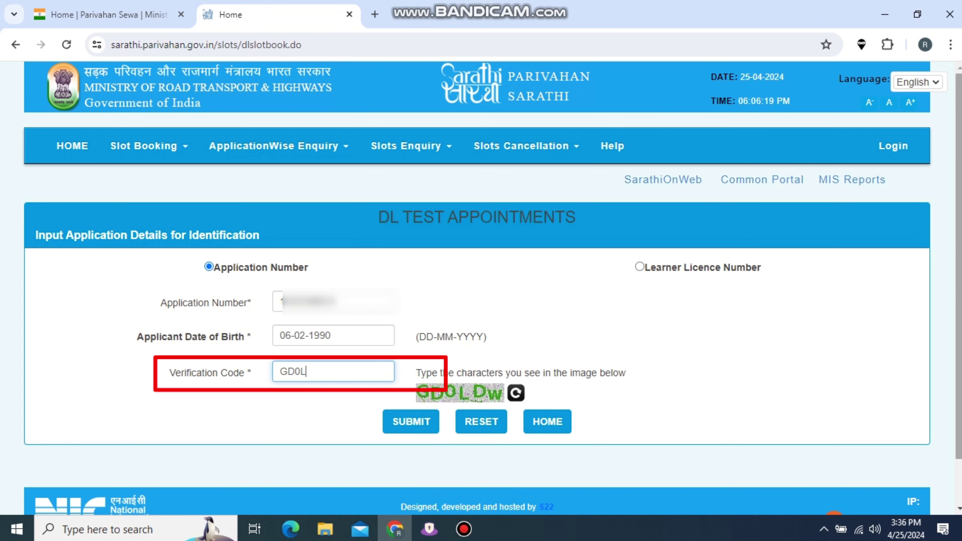
{"action": "type", "text": "DW"}
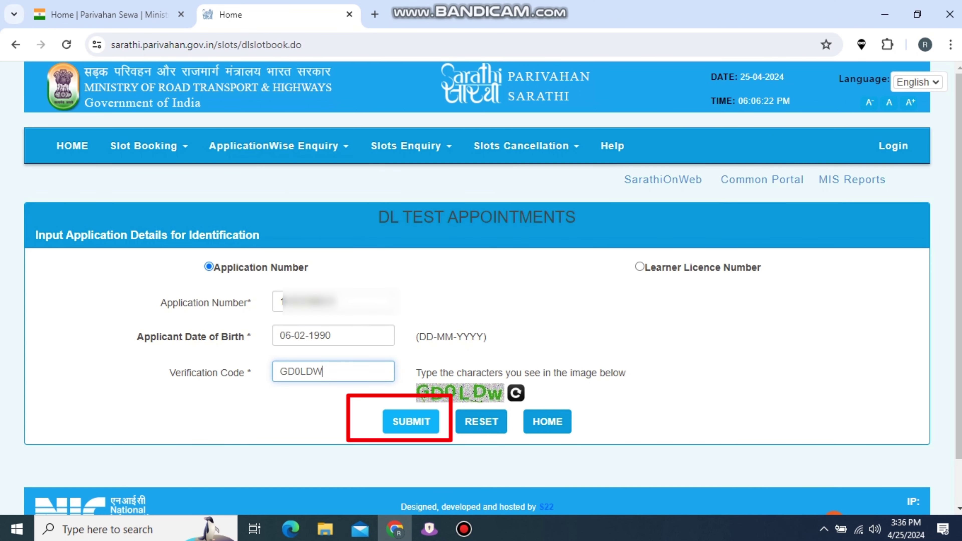
{"action": "left_click", "coordinate": [410, 421]}
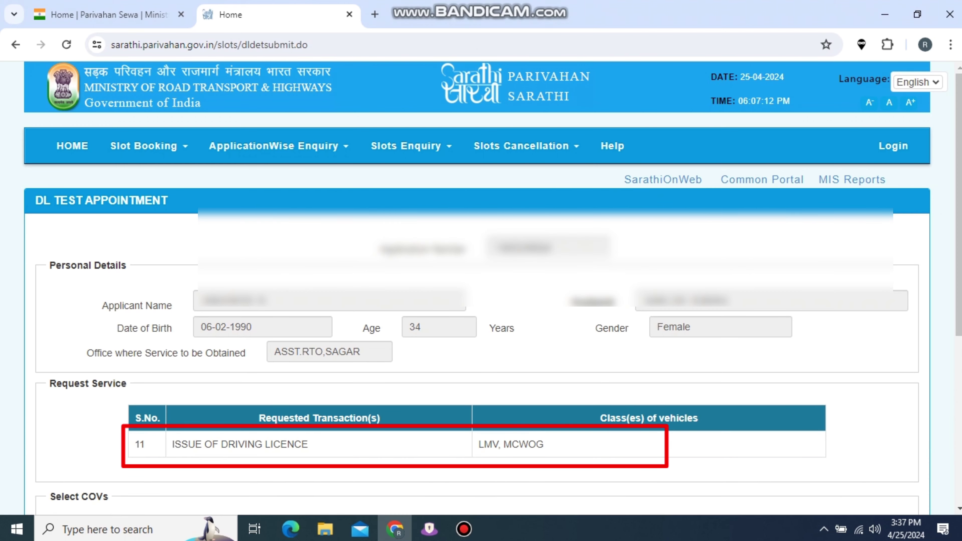
Tick LIGHT MOTOR VEHICLE and Motor cycle without Gear, then proceed to book
{"action": "scroll", "coordinate": [492, 288], "scroll_direction": "down", "scroll_amount": 2}
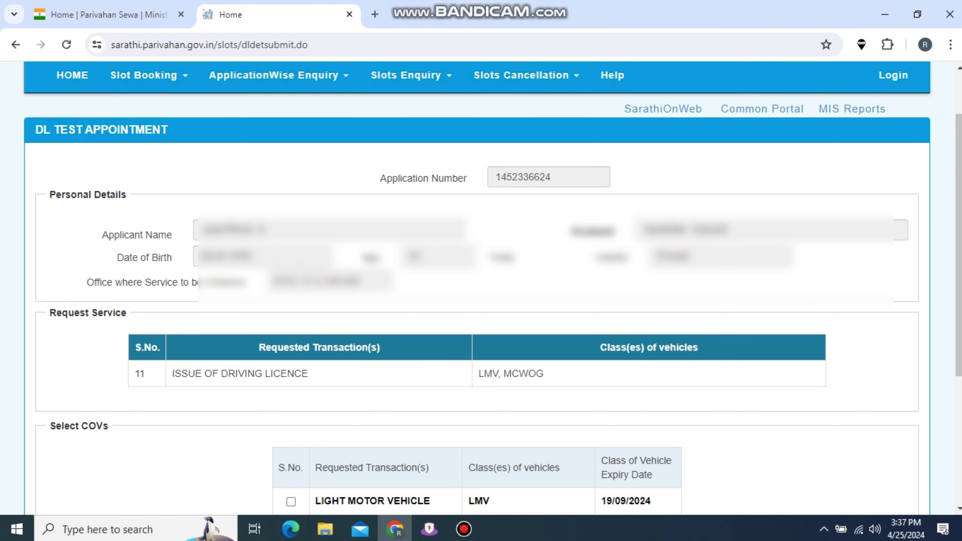
{"action": "scroll", "coordinate": [481, 288], "scroll_direction": "down", "scroll_amount": 4}
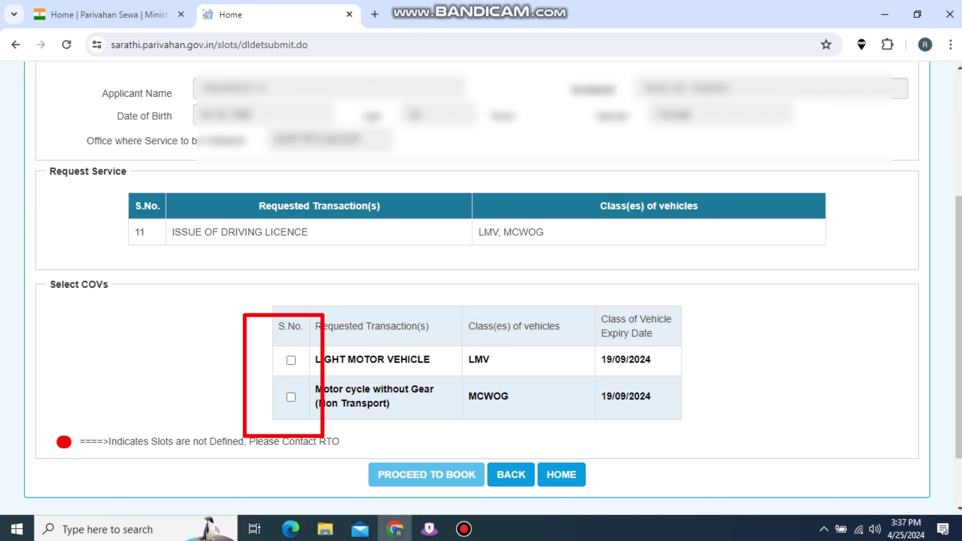
{"action": "left_click", "coordinate": [290, 360]}
{"action": "left_click", "coordinate": [290, 397]}
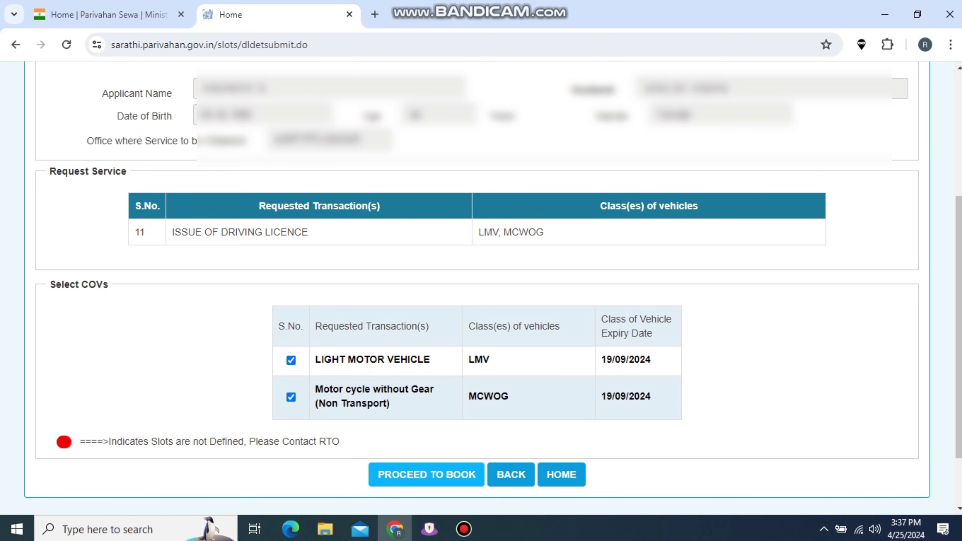
{"action": "left_click", "coordinate": [427, 474]}
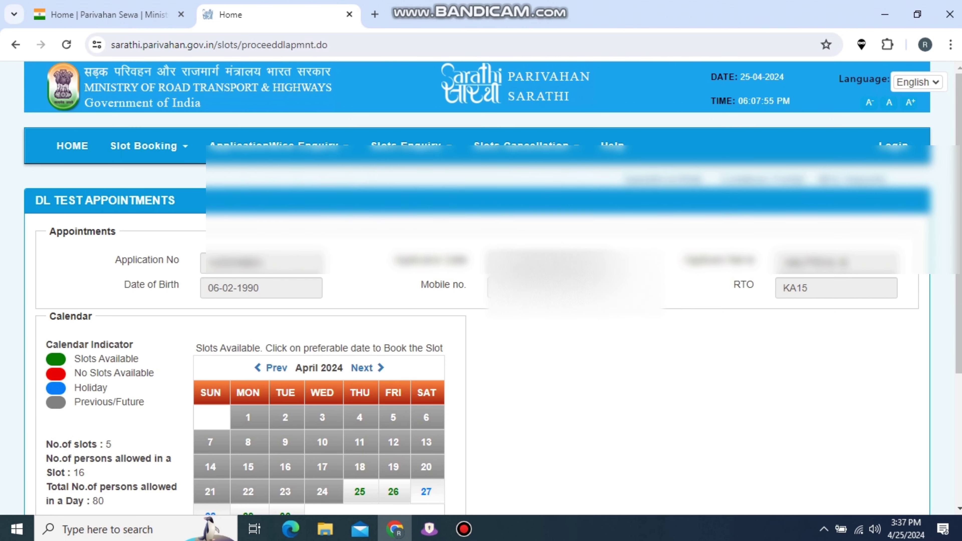
Advance the calendar to July 2024, pick the 23rd, and choose the 11.00-12.00 slot
{"action": "scroll", "coordinate": [480, 288], "scroll_direction": "down", "scroll_amount": 2}
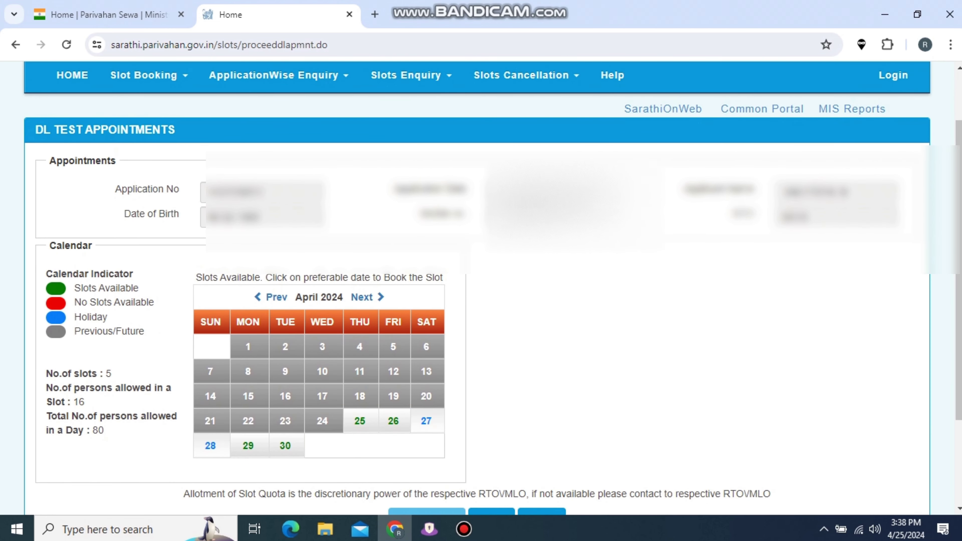
{"action": "left_click", "coordinate": [362, 297]}
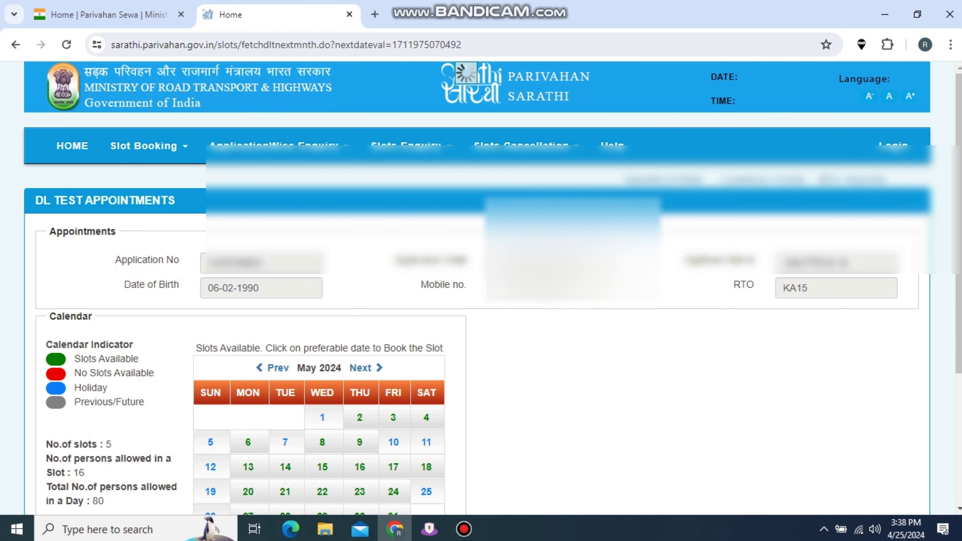
{"action": "scroll", "coordinate": [480, 288], "scroll_direction": "down", "scroll_amount": 2}
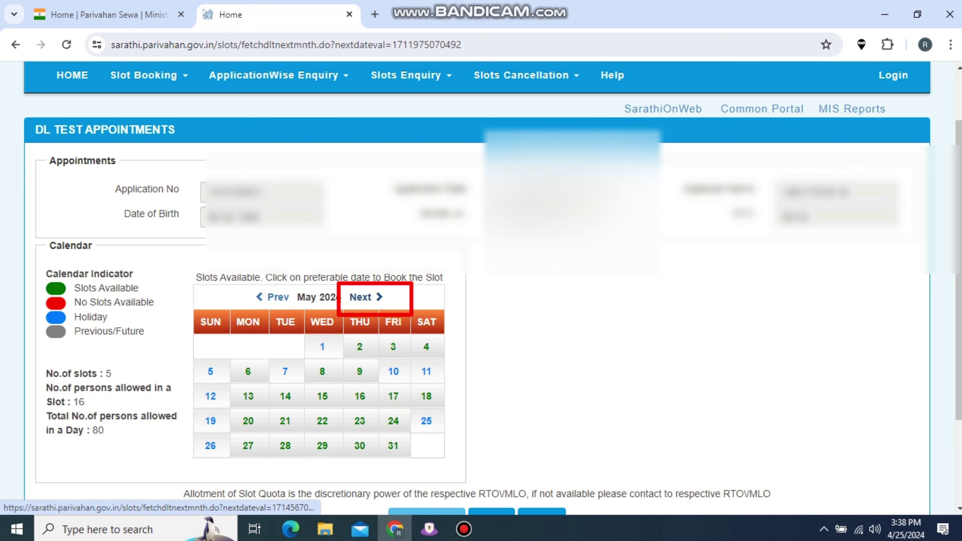
{"action": "left_click", "coordinate": [361, 297]}
{"action": "left_click", "coordinate": [365, 368]}
{"action": "left_click", "coordinate": [287, 348]}
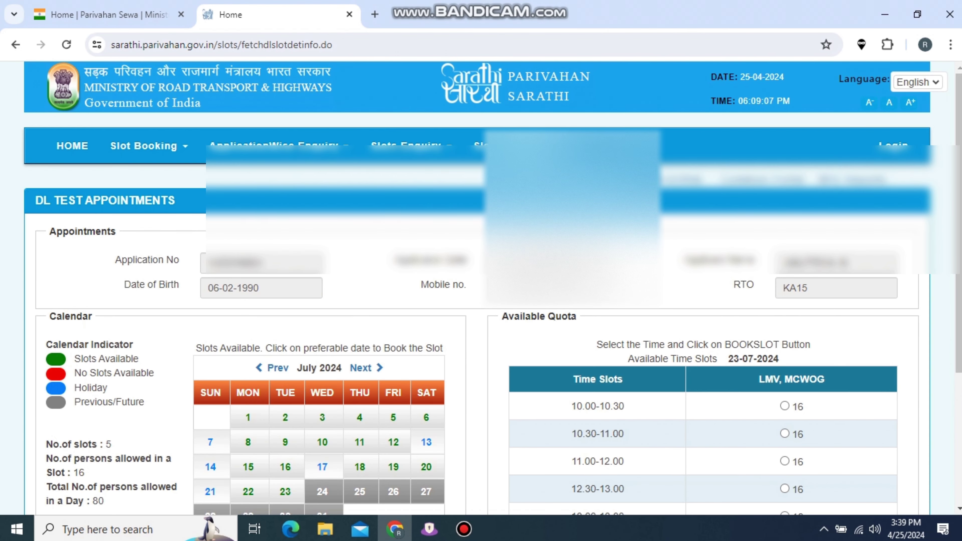
{"action": "scroll", "coordinate": [481, 288], "scroll_direction": "down", "scroll_amount": 4}
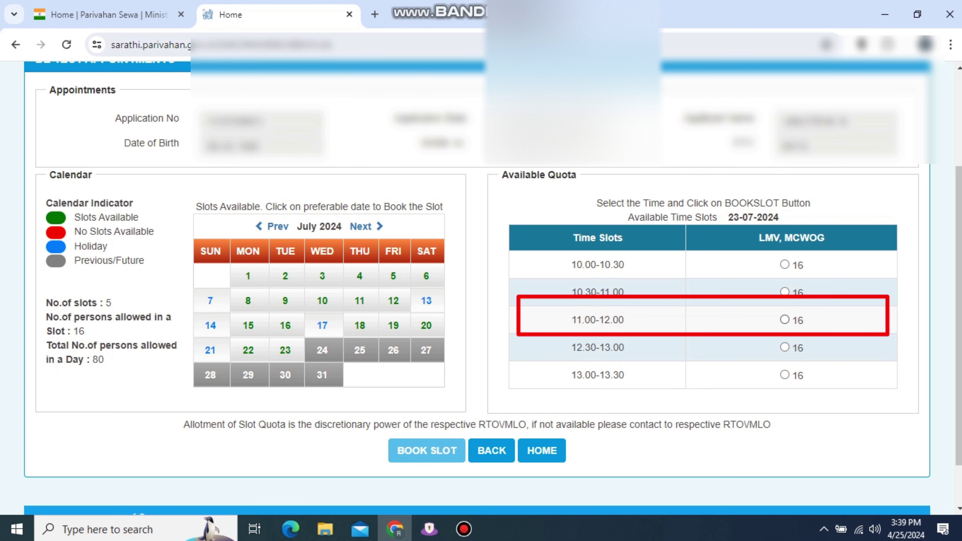
{"action": "left_click", "coordinate": [783, 320]}
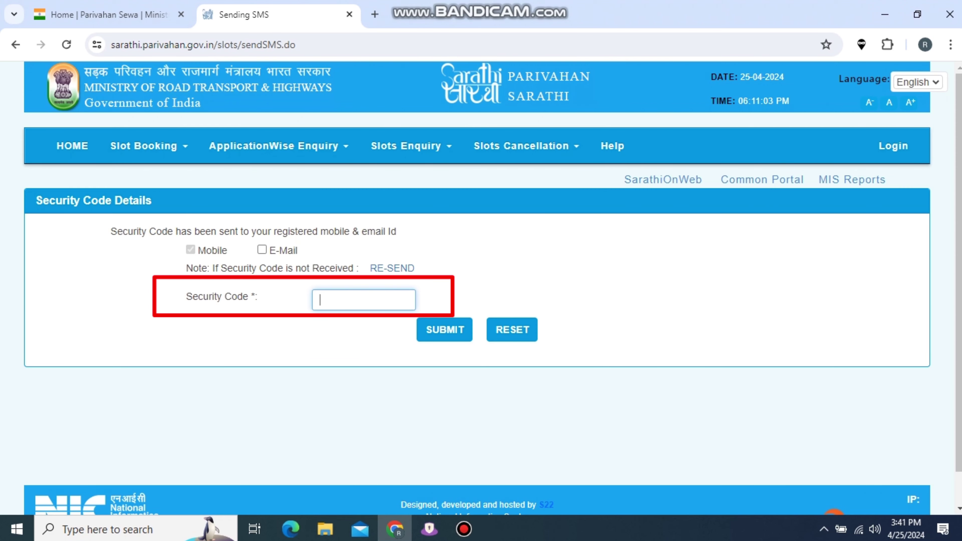
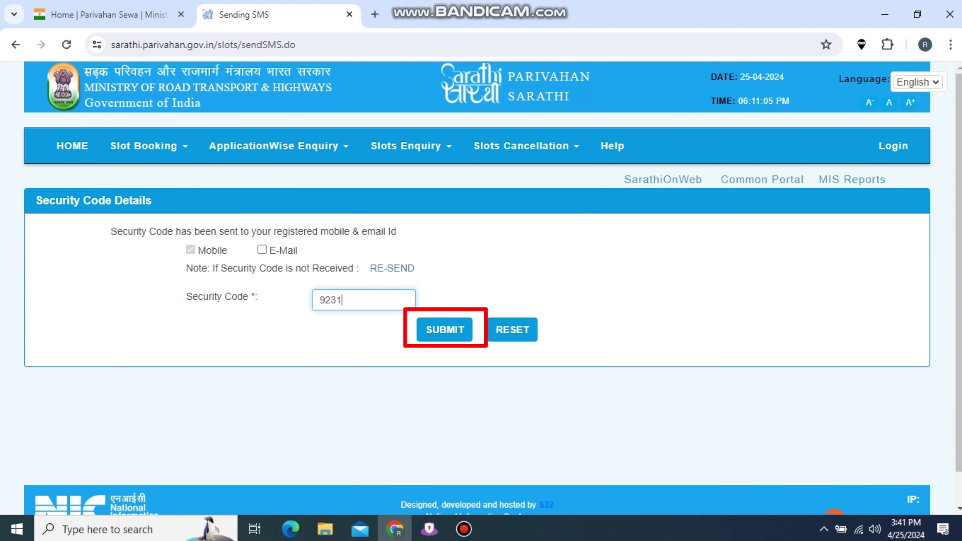
Submit the SMS security code and review the 23-07-2024, 11.00-12.00 booking confirmation
{"action": "key", "text": "Return"}
{"action": "scroll", "coordinate": [480, 288], "scroll_direction": "down", "scroll_amount": 2}
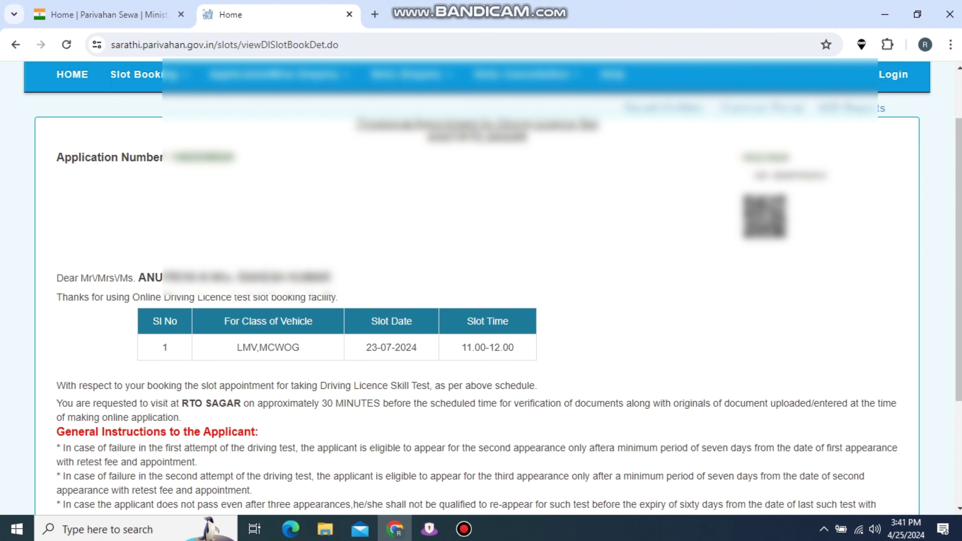
{"action": "scroll", "coordinate": [480, 288], "scroll_direction": "down", "scroll_amount": 3}
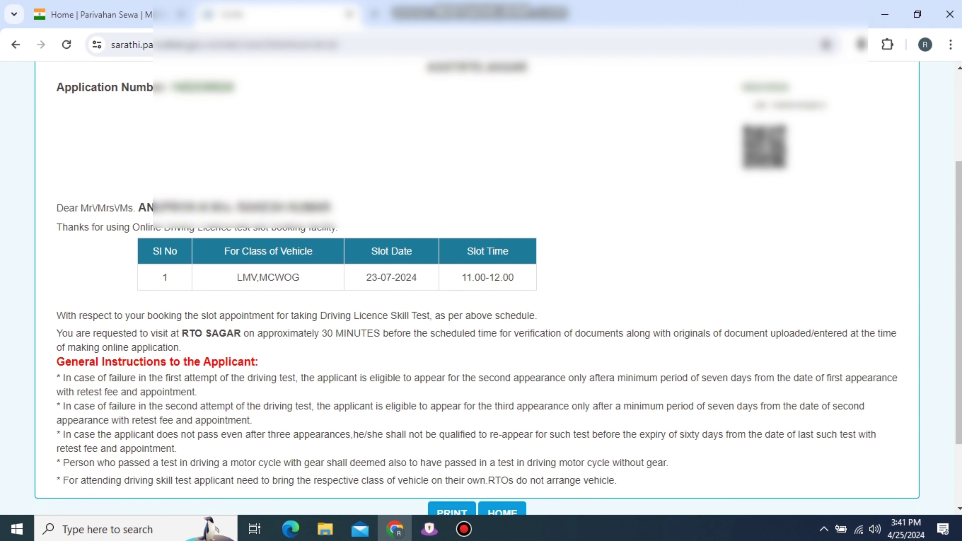